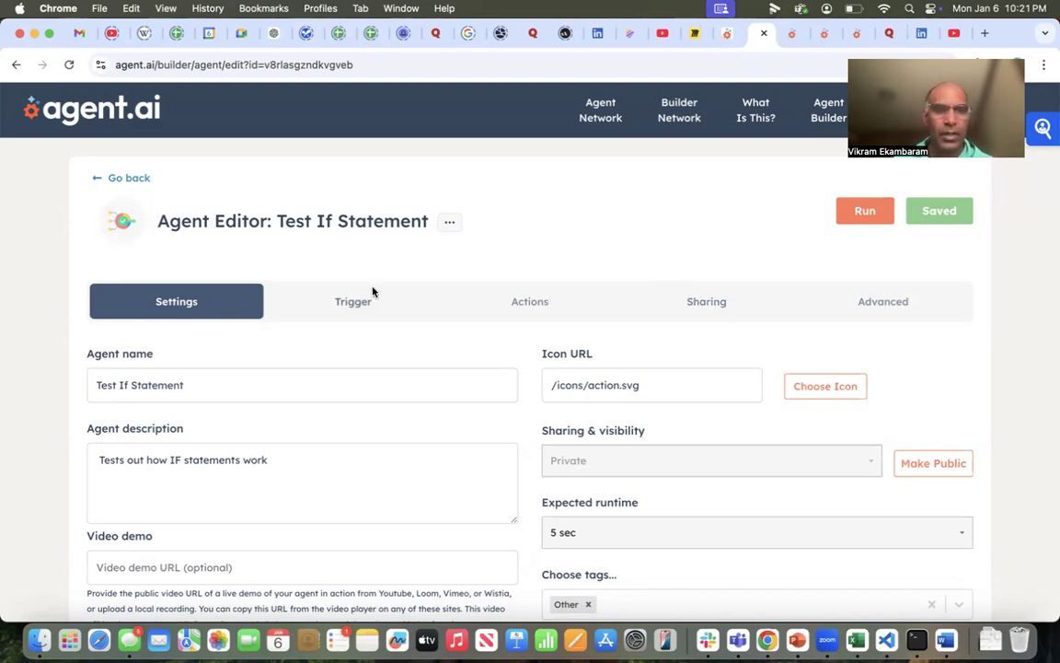
# Step: Review the Test If Statement agent's general settings and trigger, and open its list of SmartFlow actions
pyautogui.scroll(-3, 372, 457)
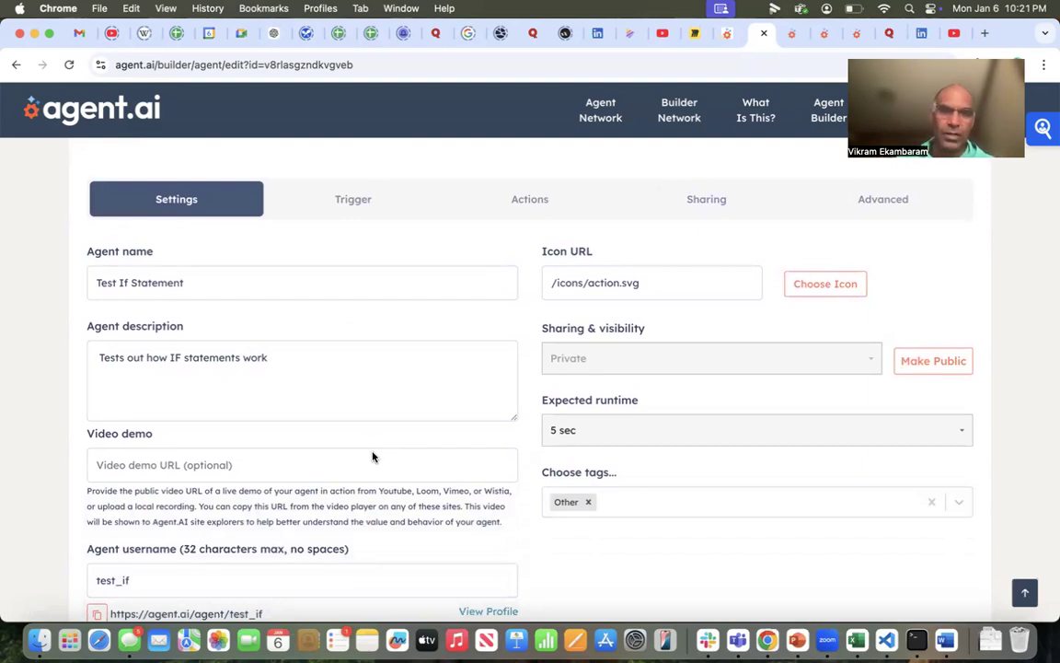
pyautogui.scroll(-3, 371, 455)
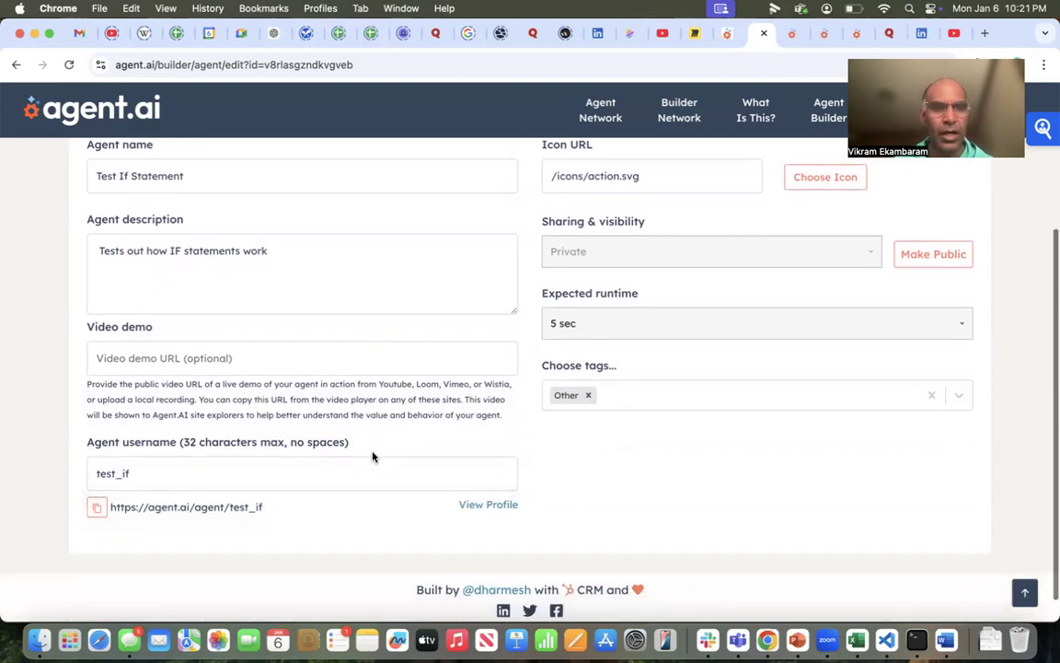
pyautogui.scroll(5, 372, 455)
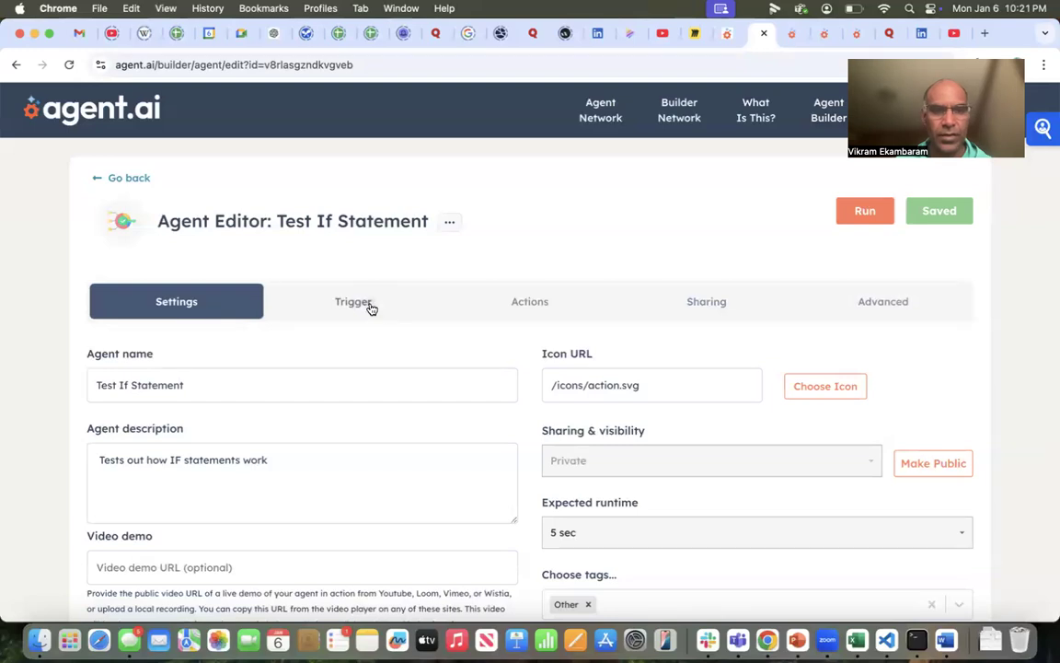
pyautogui.click(371, 308)
pyautogui.click(532, 313)
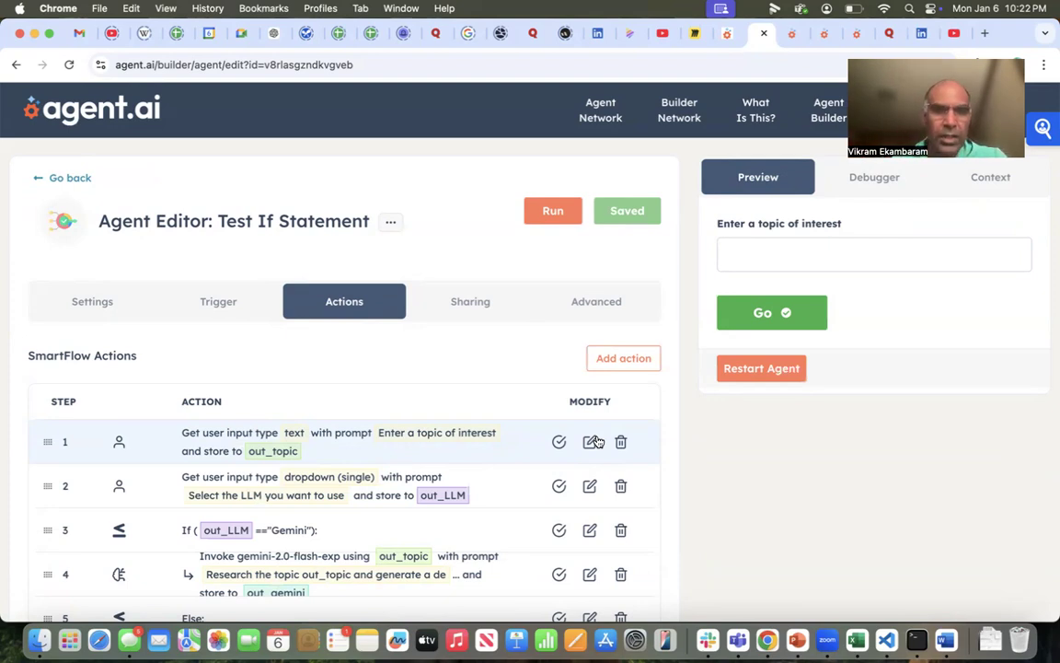
# Step: Inspect the configuration of the two Get User Input actions for the topic and the LLM choice, leaving both unchanged
pyautogui.click(591, 442)
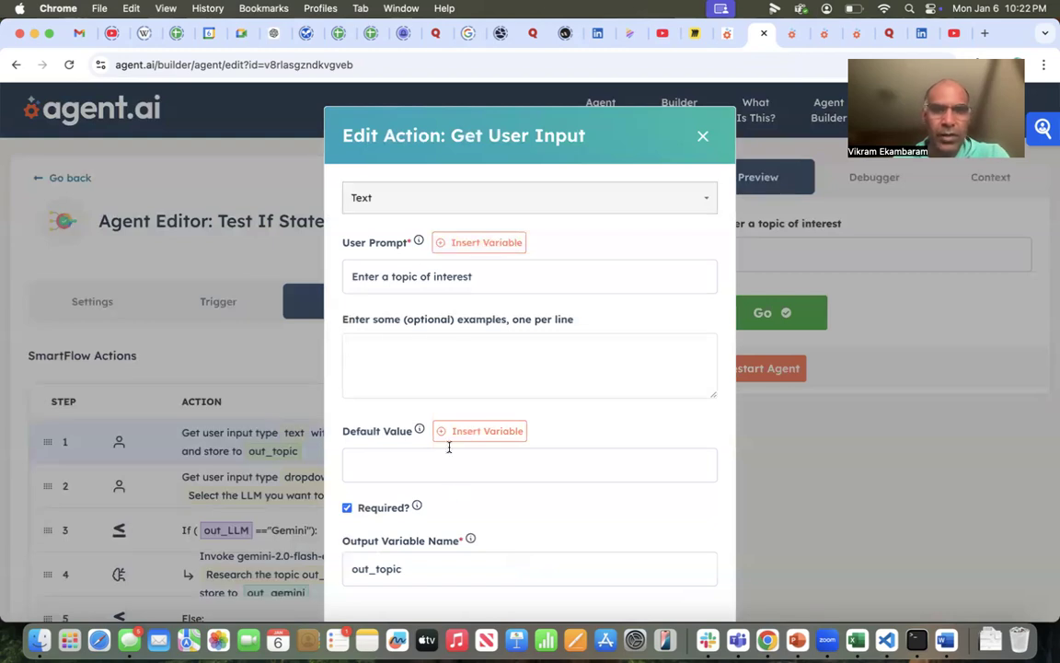
pyautogui.click(702, 137)
pyautogui.click(591, 484)
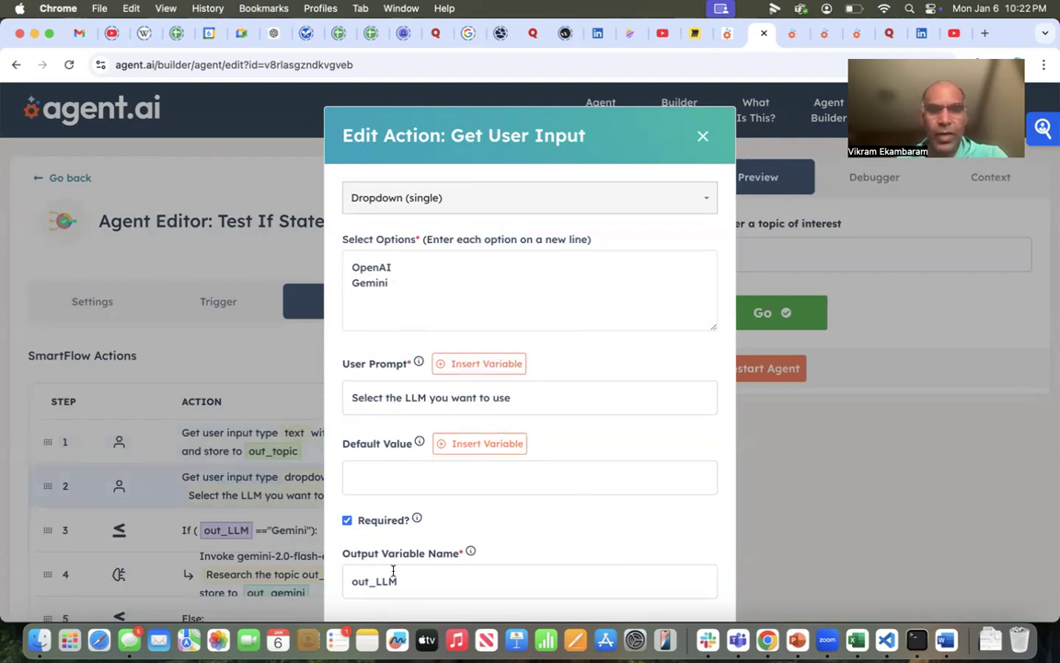
pyautogui.click(705, 137)
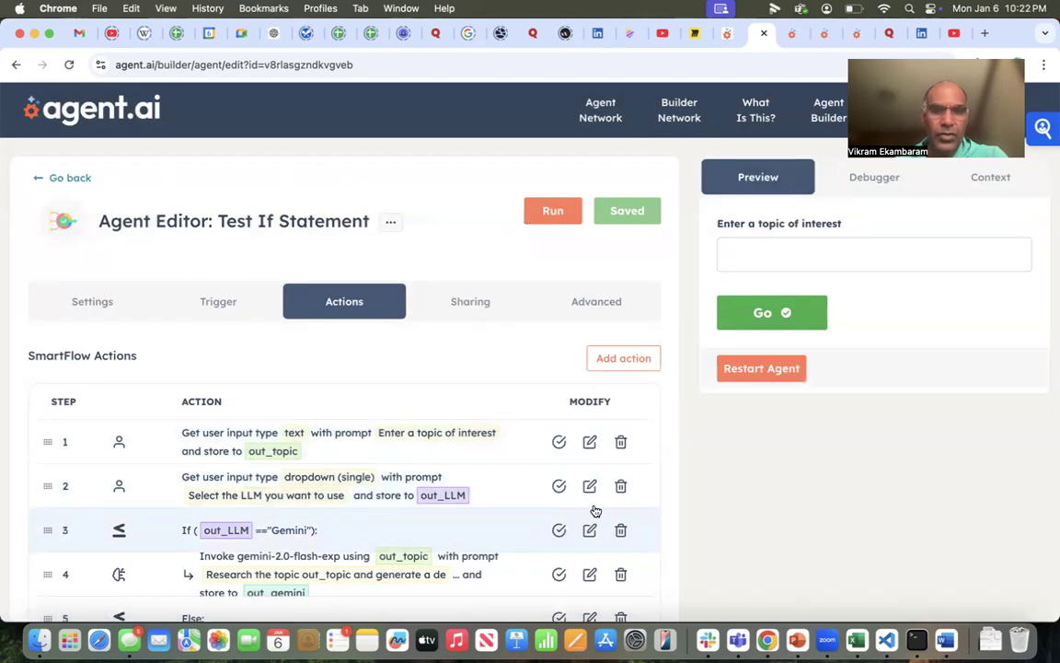
# Step: Look up the If/Else Statement among the Run Process action types without adding a new action
pyautogui.click(619, 362)
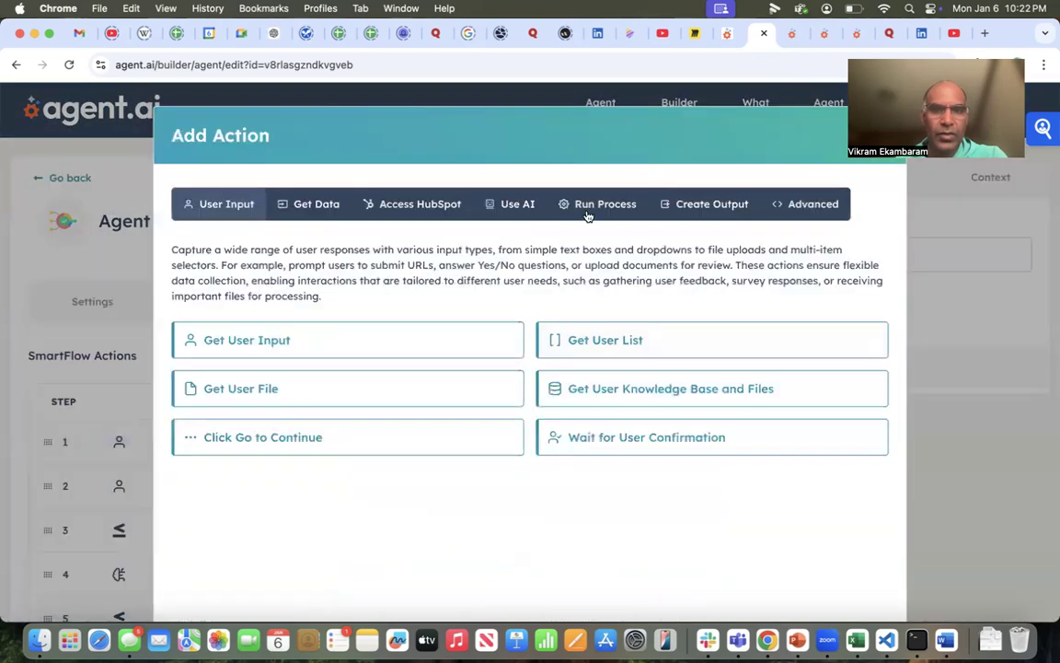
pyautogui.click(554, 193)
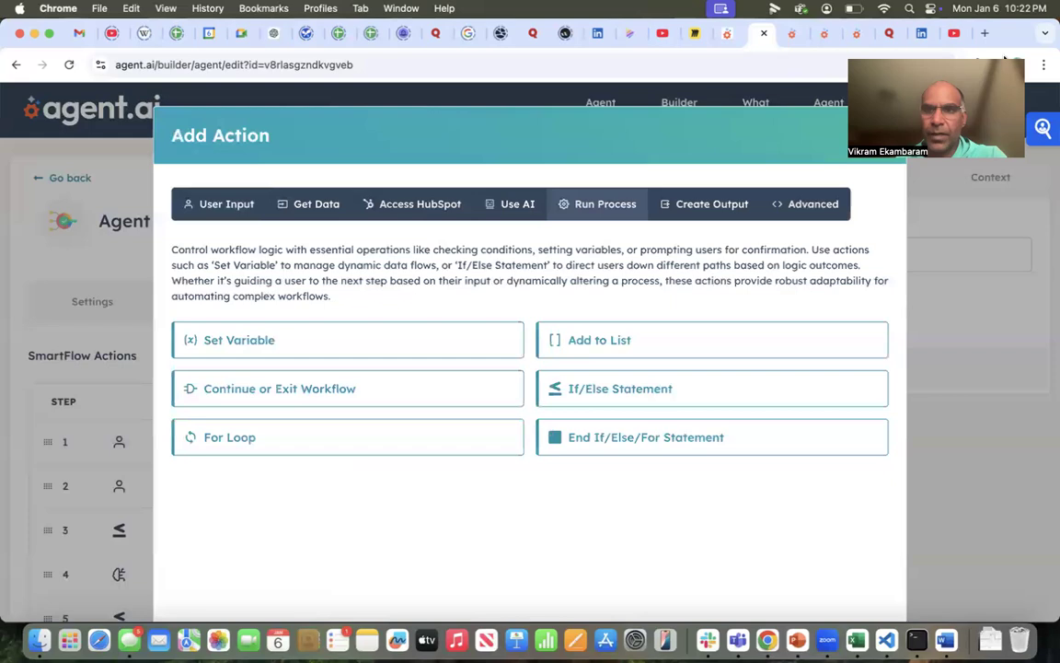
pyautogui.click(875, 135)
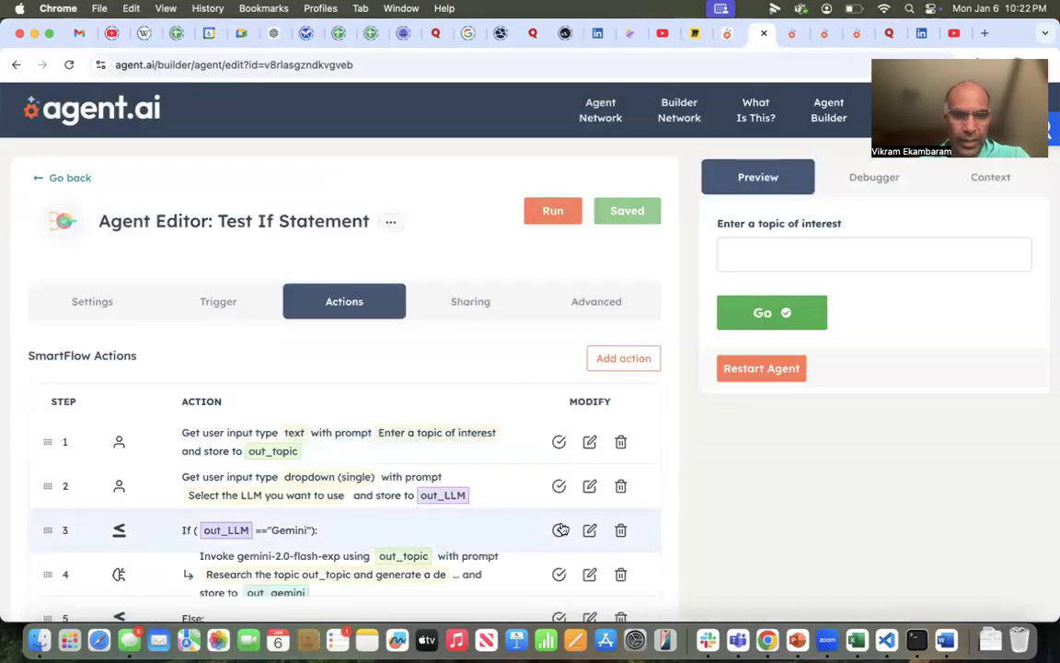
# Step: Inspect the If condition in step 3 and the Gemini LLM action in step 4, saving each unchanged
pyautogui.click(590, 531)
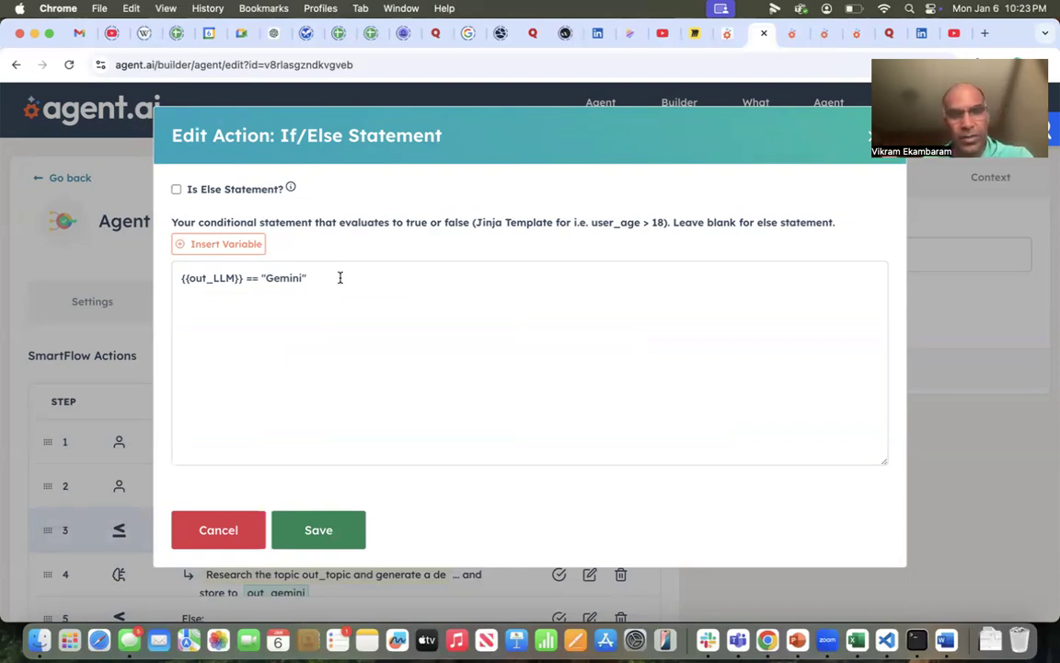
pyautogui.click(315, 530)
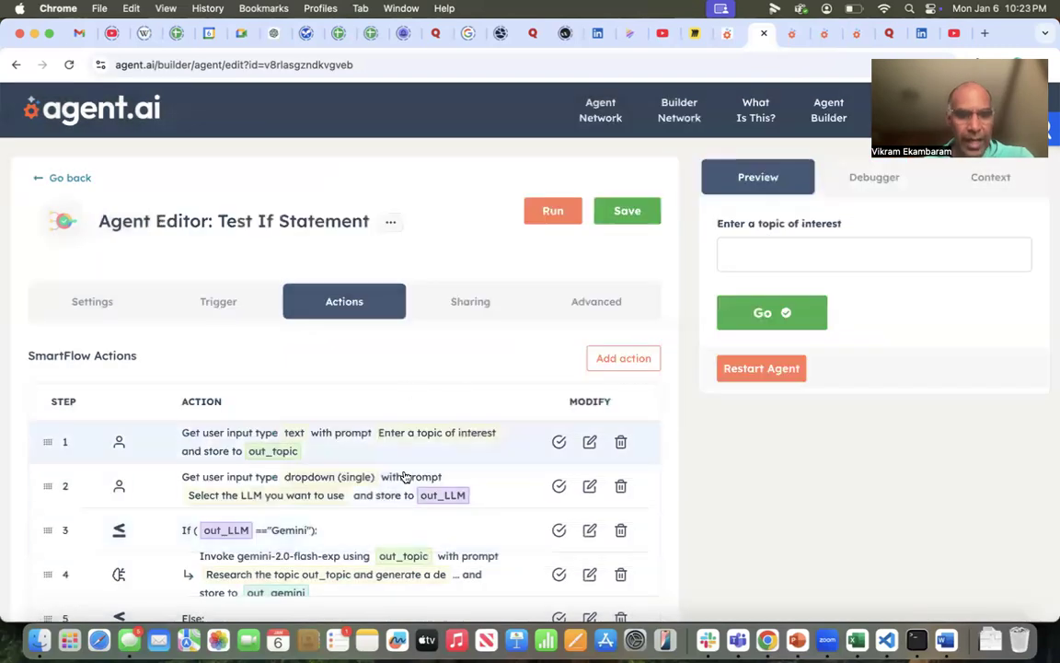
pyautogui.scroll(-2, 303, 478)
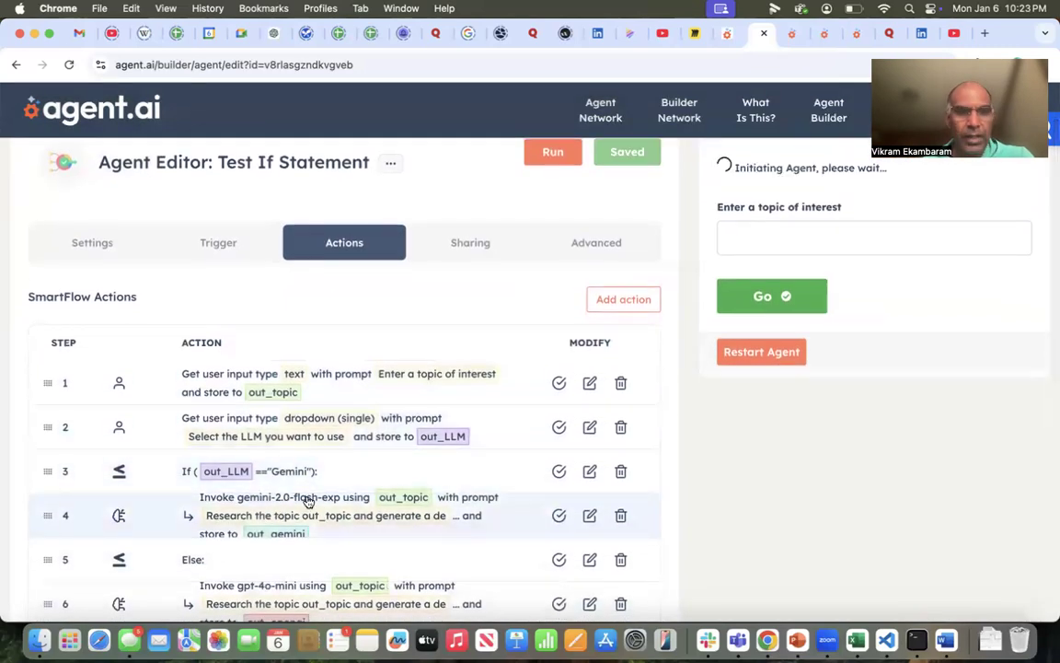
pyautogui.click(589, 516)
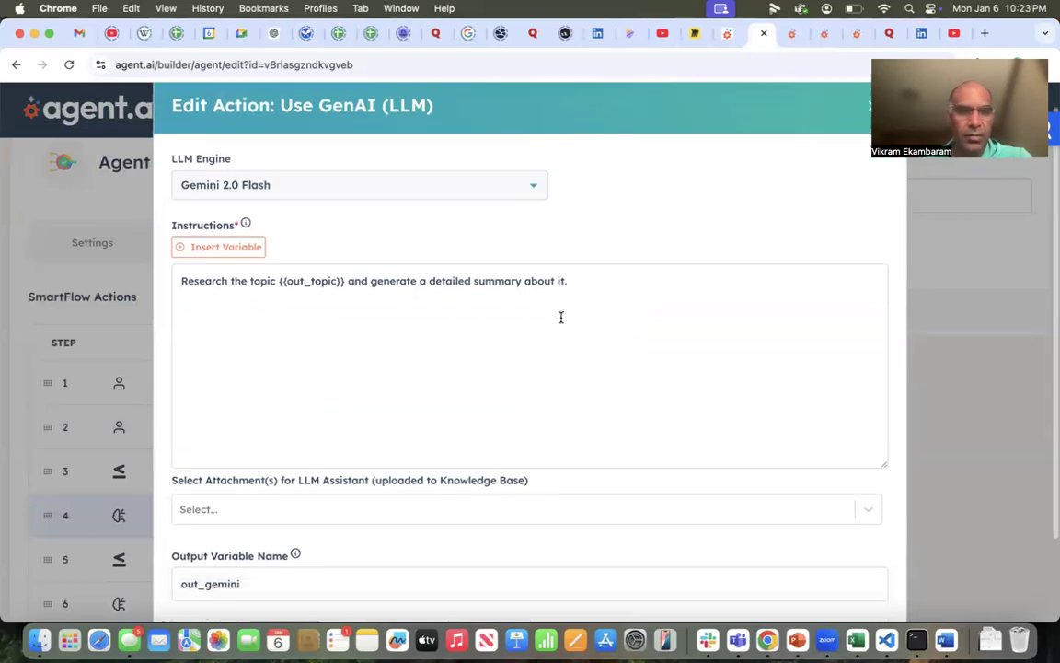
pyautogui.scroll(-3, 560, 318)
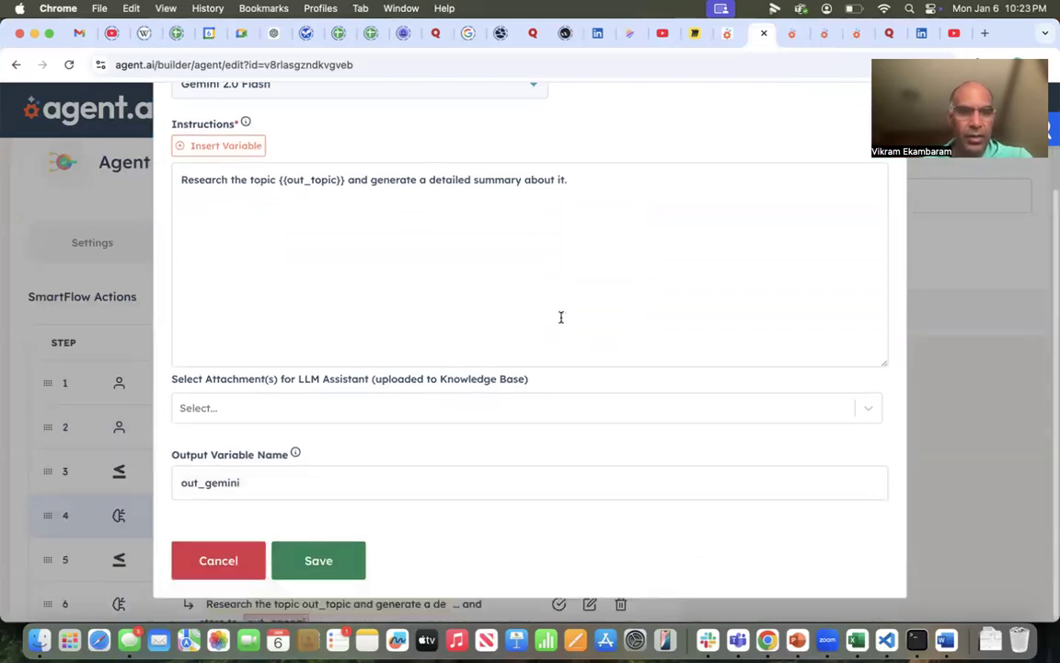
pyautogui.click(333, 569)
# Step: Inspect the Else statement in step 5, saving it unchanged, and the GPT-4o-Mini LLM action in step 6
pyautogui.scroll(-2, 499, 535)
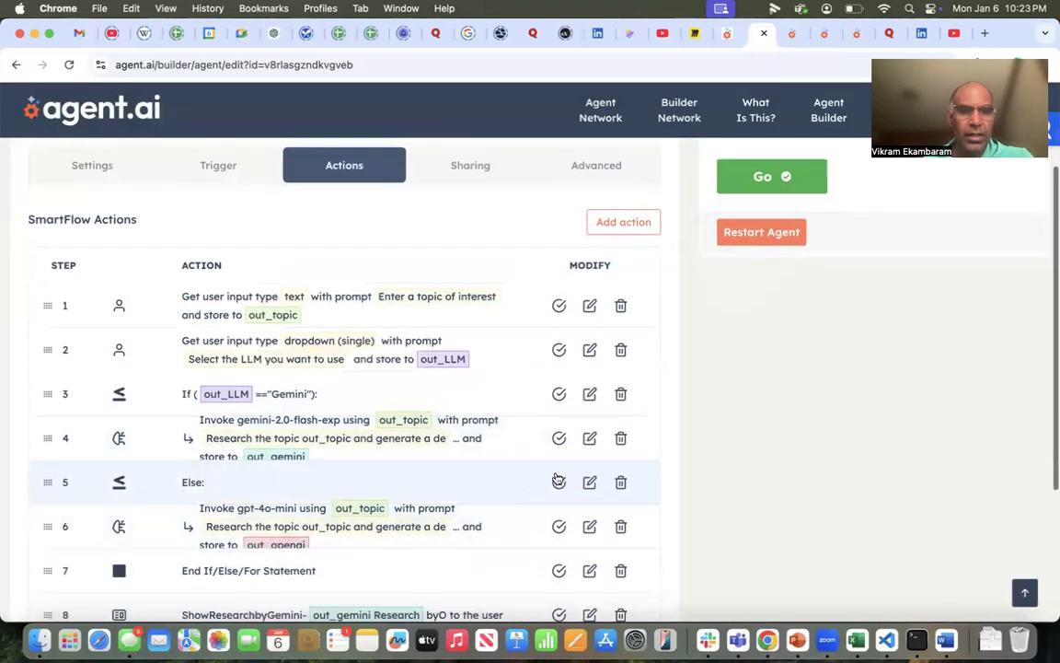
pyautogui.click(589, 481)
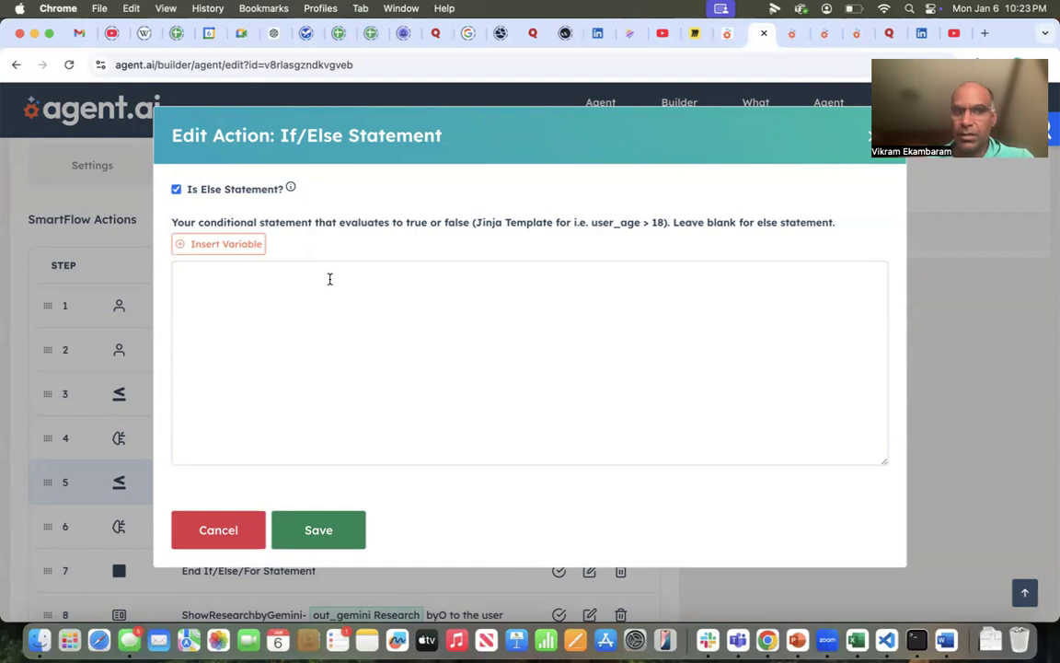
pyautogui.click(306, 534)
pyautogui.scroll(-2, 398, 528)
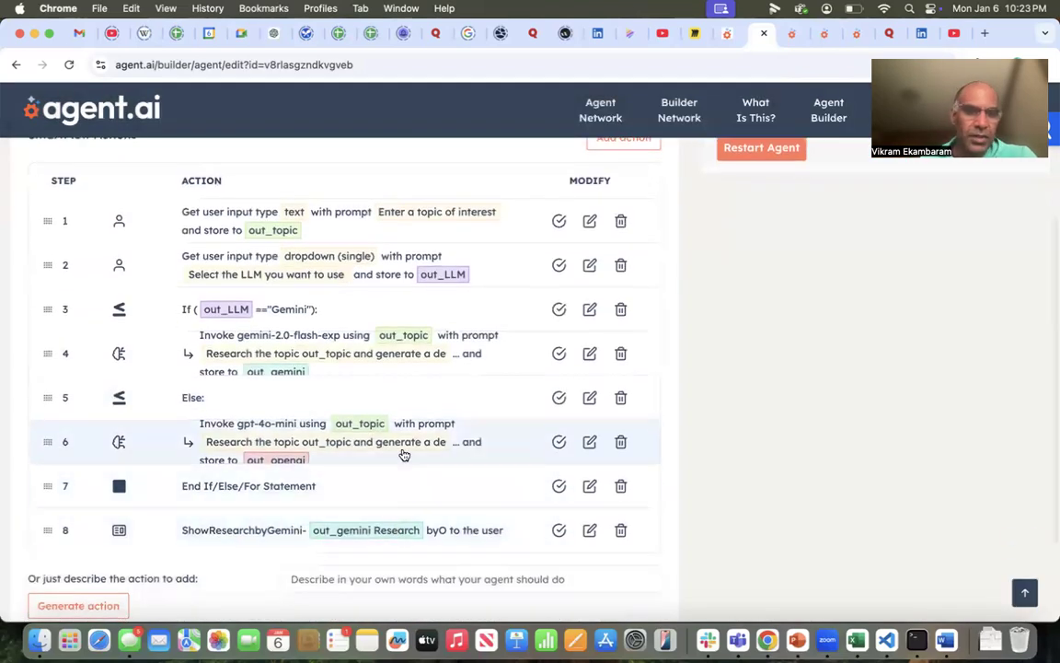
pyautogui.click(589, 443)
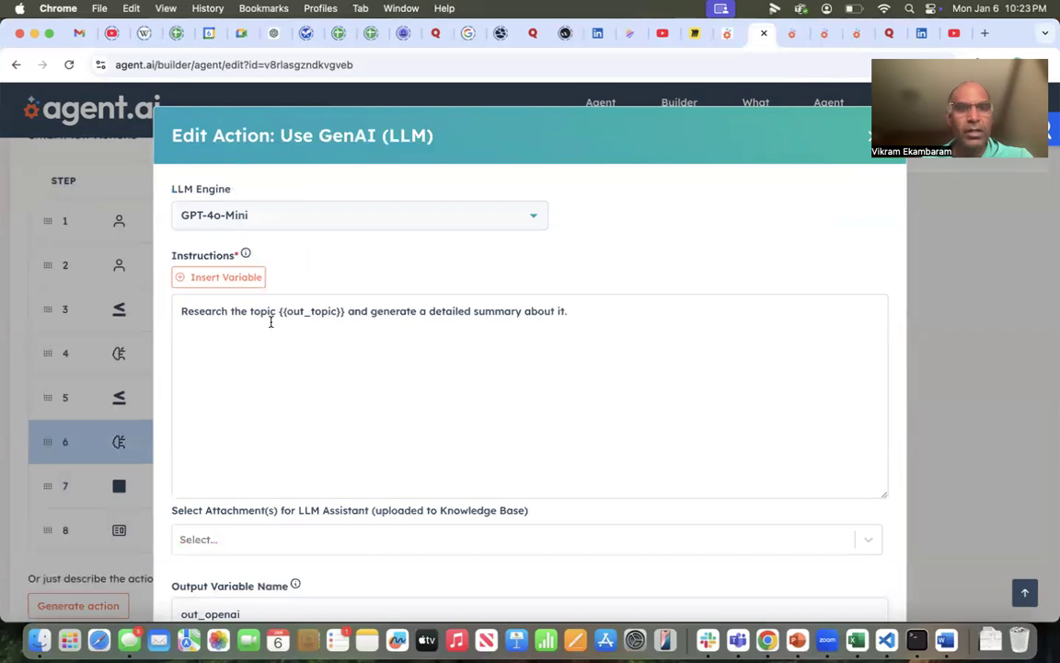
pyautogui.click(866, 141)
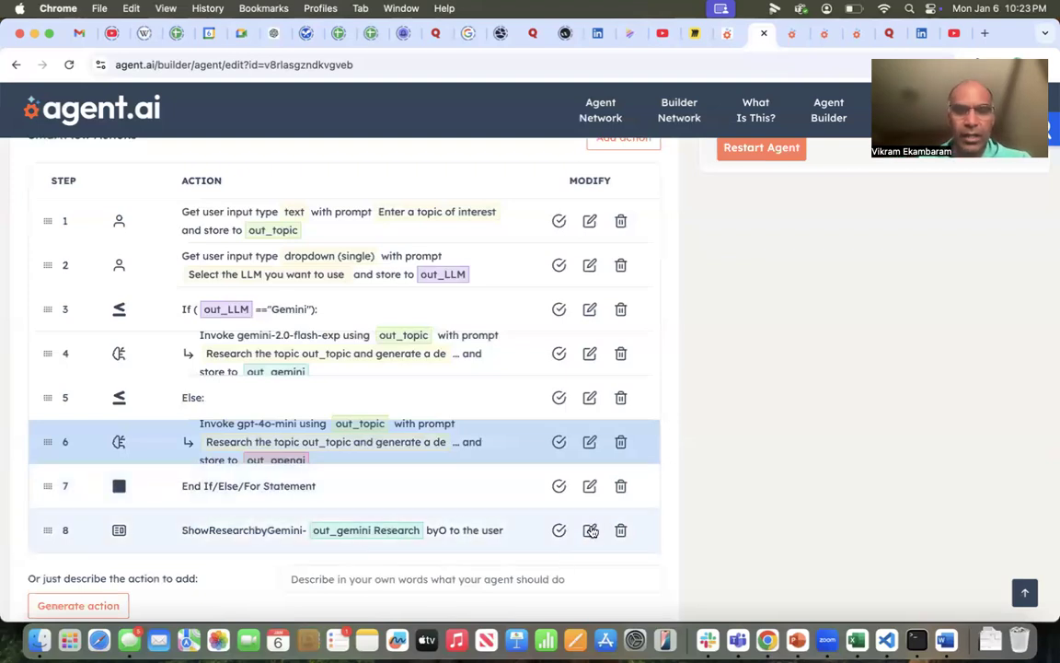
# Step: Inspect the End If/Else/For Statement action in step 7 and find its type among the Run Process actions without adding one
pyautogui.click(589, 486)
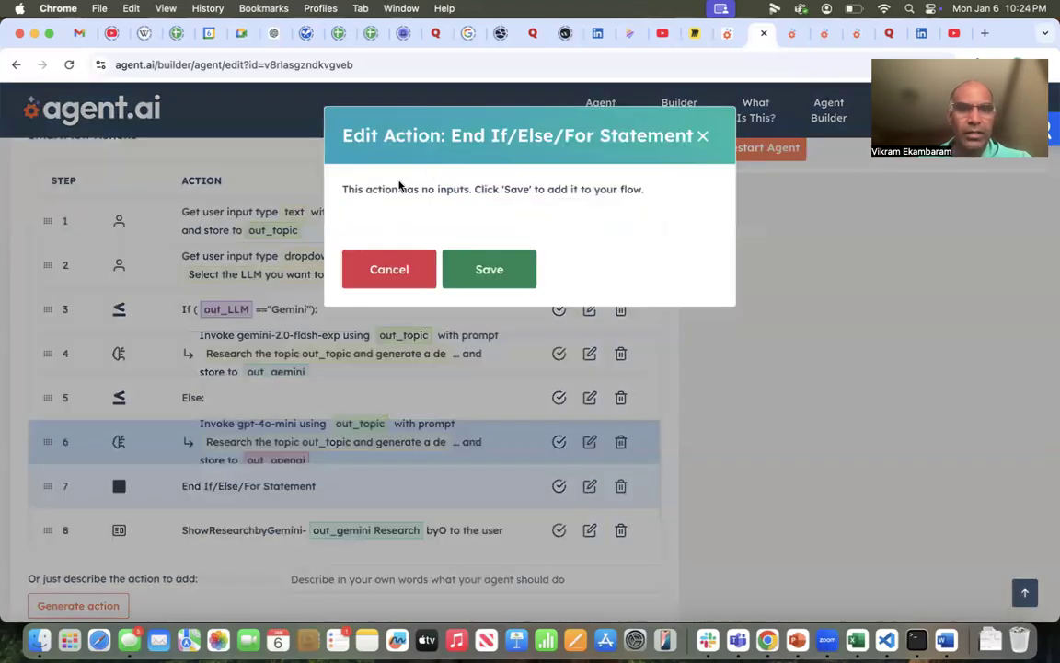
pyautogui.click(413, 279)
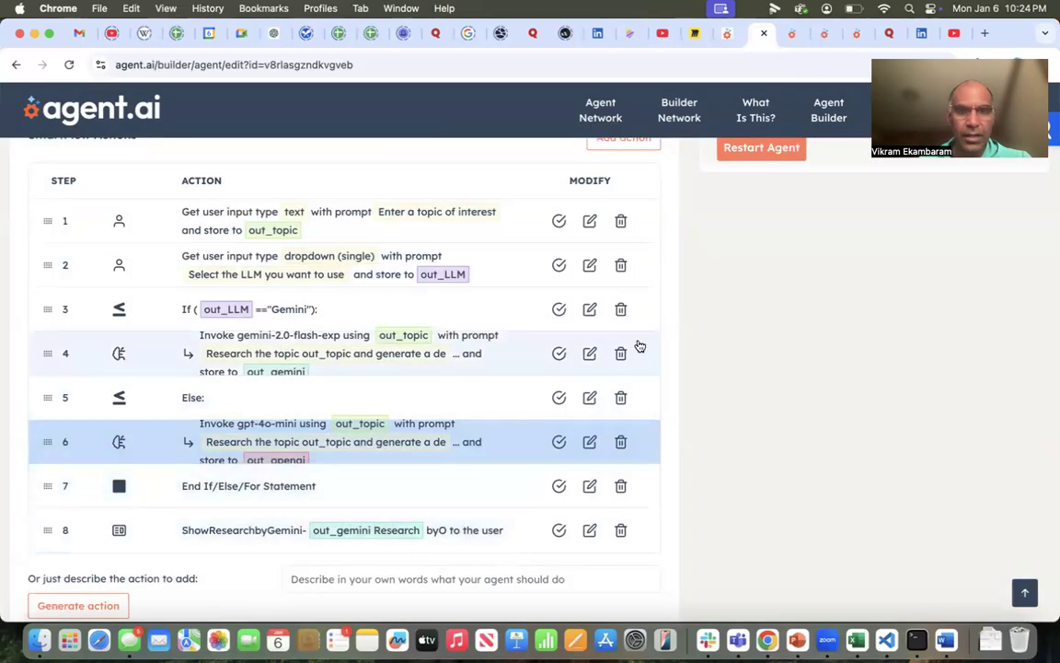
pyautogui.scroll(2, 691, 227)
pyautogui.click(625, 237)
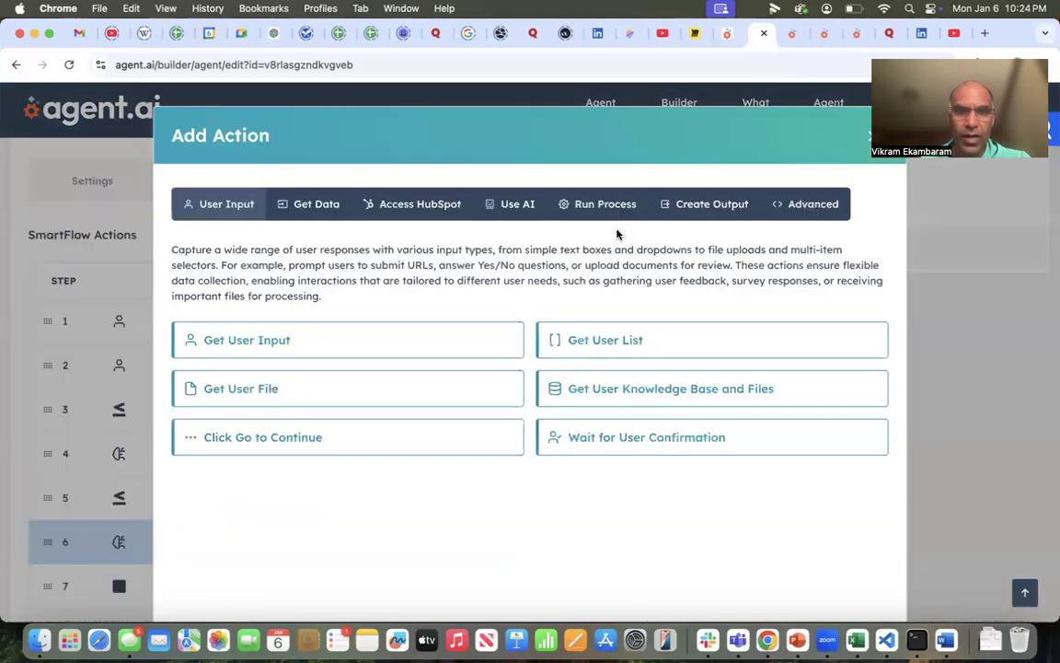
pyautogui.click(603, 204)
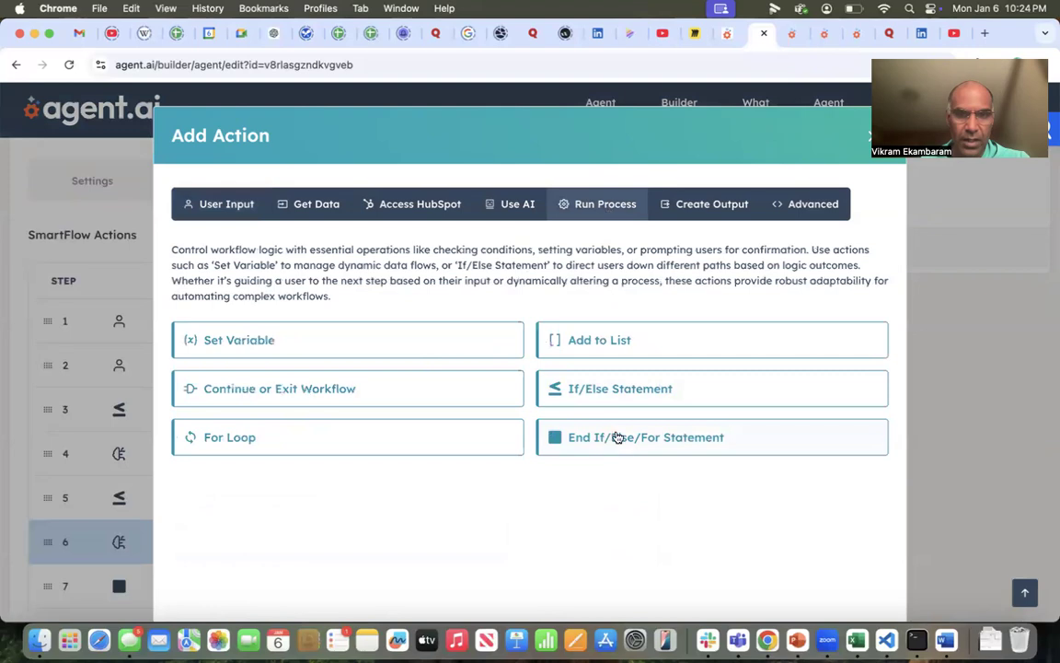
pyautogui.click(863, 140)
# Step: Inspect the output text of the Show User Output action in step 8 and close it without changes
pyautogui.scroll(-2, 478, 547)
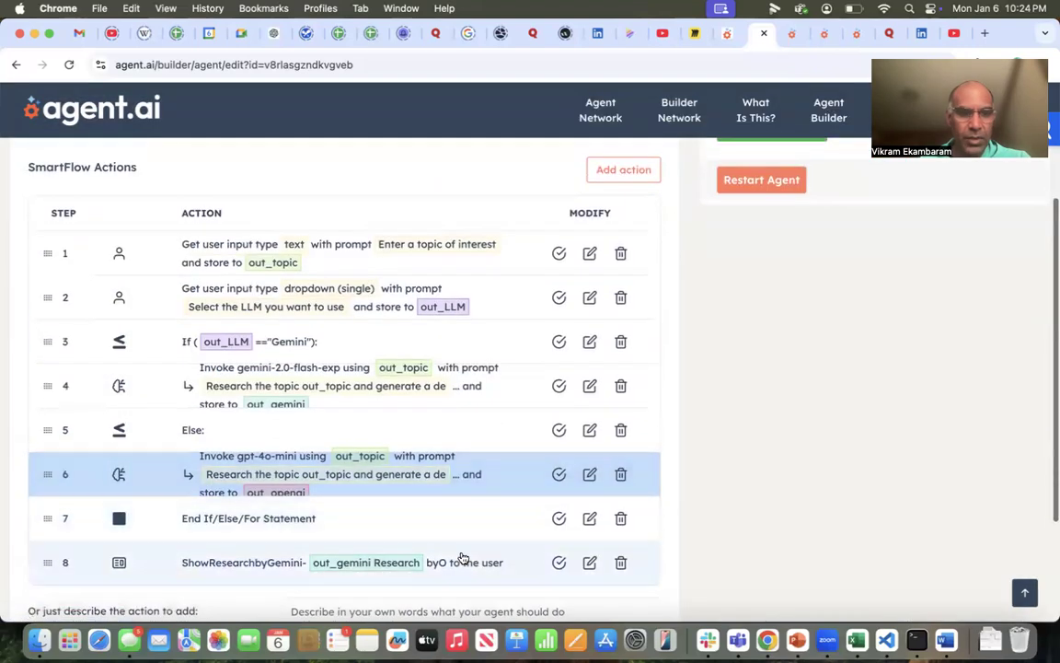
pyautogui.click(589, 563)
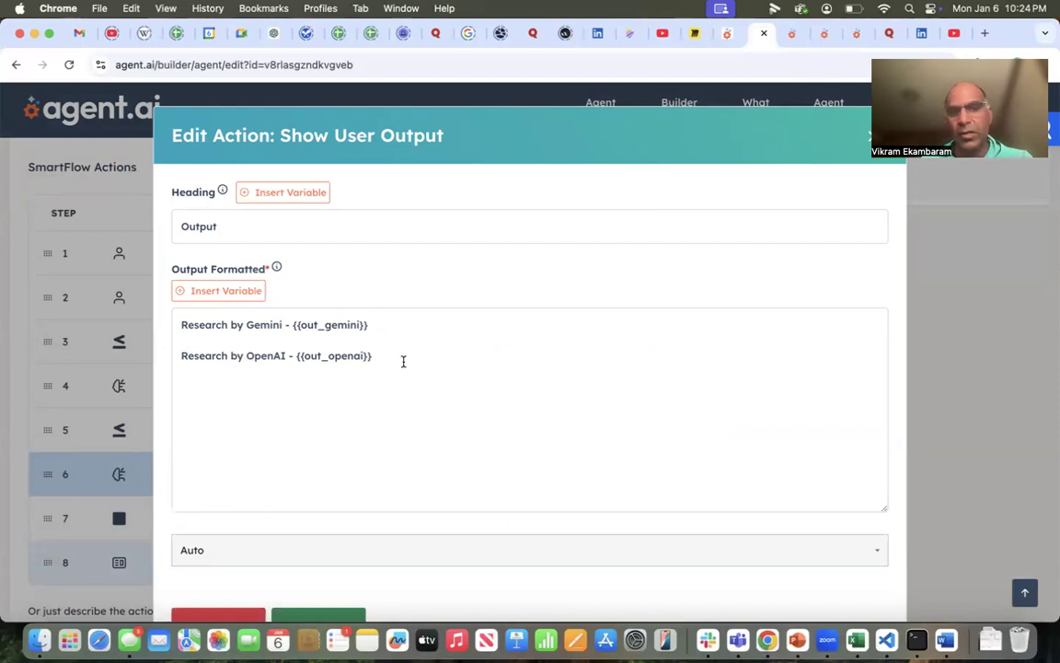
pyautogui.scroll(-2, 390, 423)
pyautogui.click(215, 563)
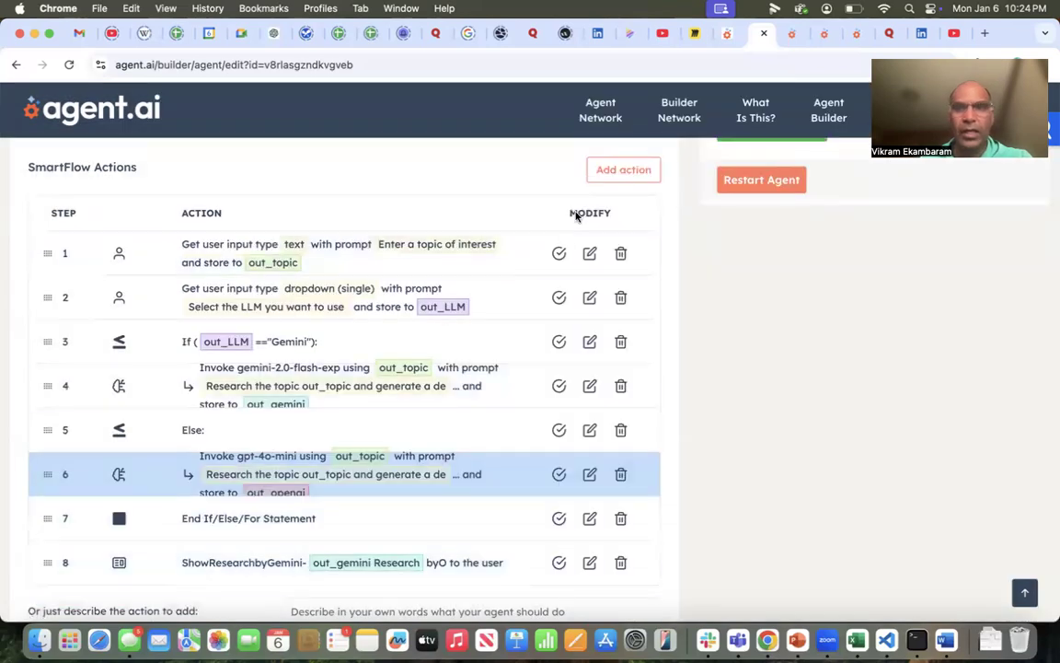
# Step: Switch to the Test If Statement run page and read through the output of the Gemini run to its end
pyautogui.click(726, 33)
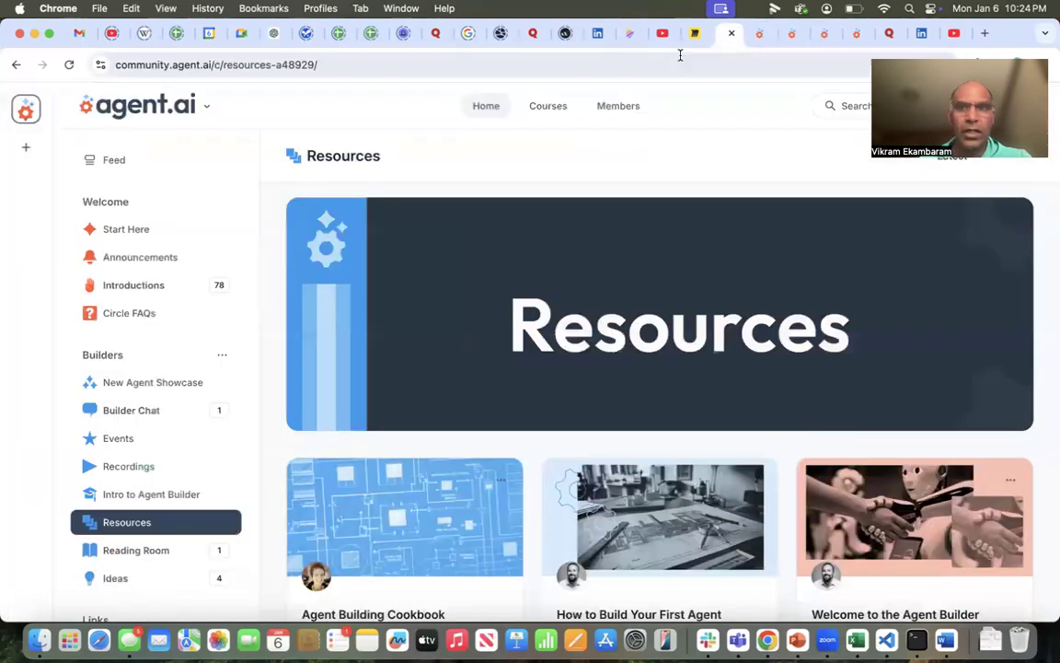
pyautogui.click(789, 35)
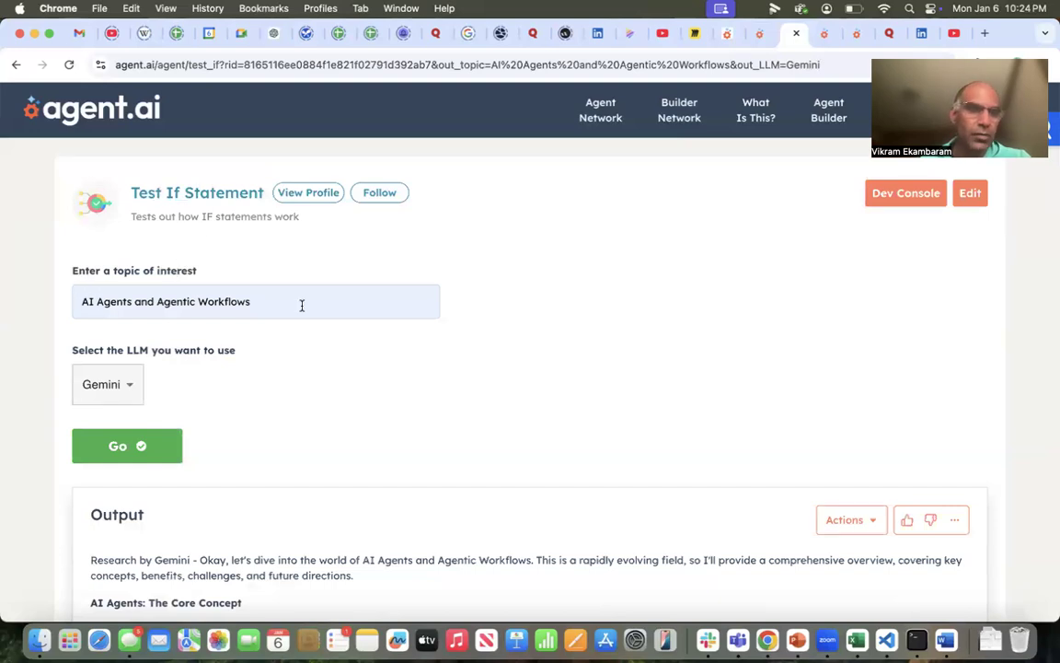
pyautogui.scroll(-3, 230, 436)
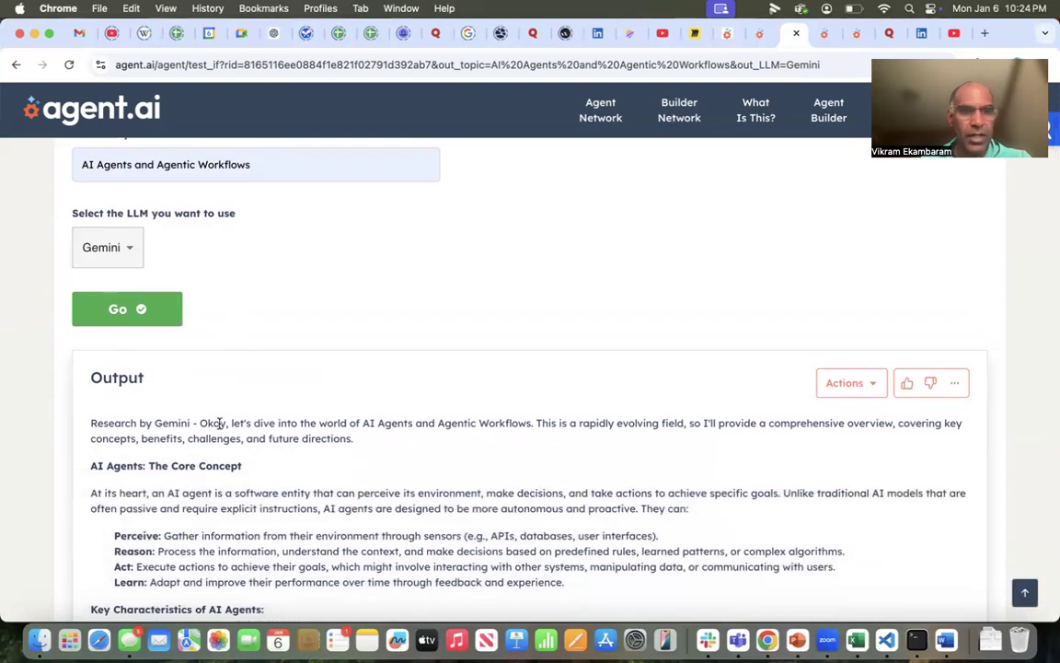
pyautogui.scroll(-6, 261, 543)
pyautogui.scroll(-20, 259, 544)
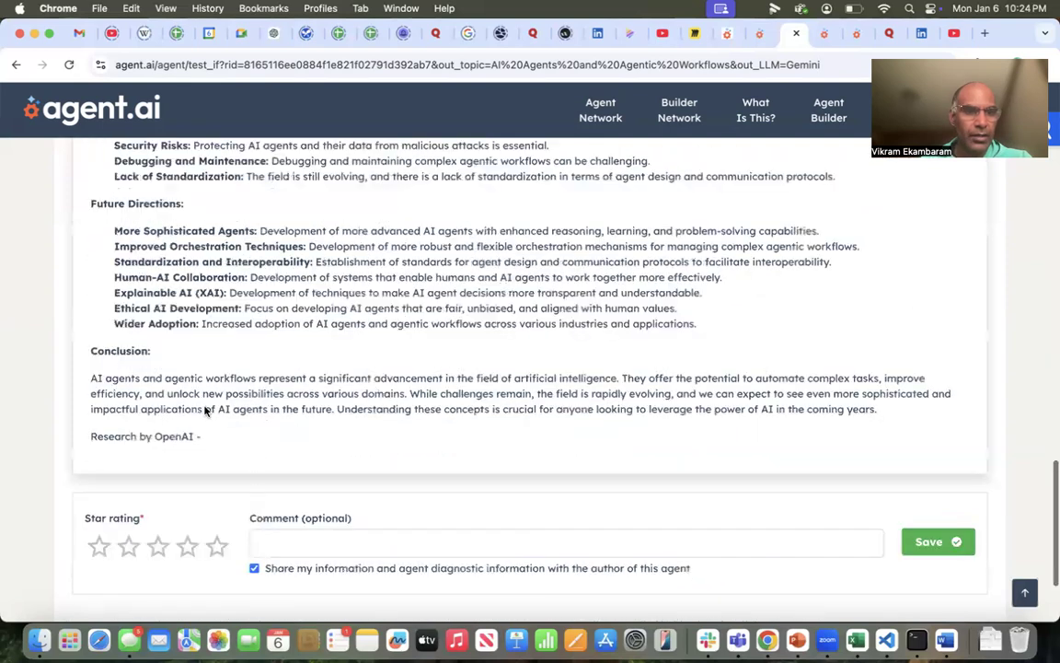
pyautogui.scroll(-1, 130, 419)
pyautogui.scroll(20, 234, 409)
# Step: Reload the Test If Statement run page and open the agent's profile
pyautogui.click(175, 298)
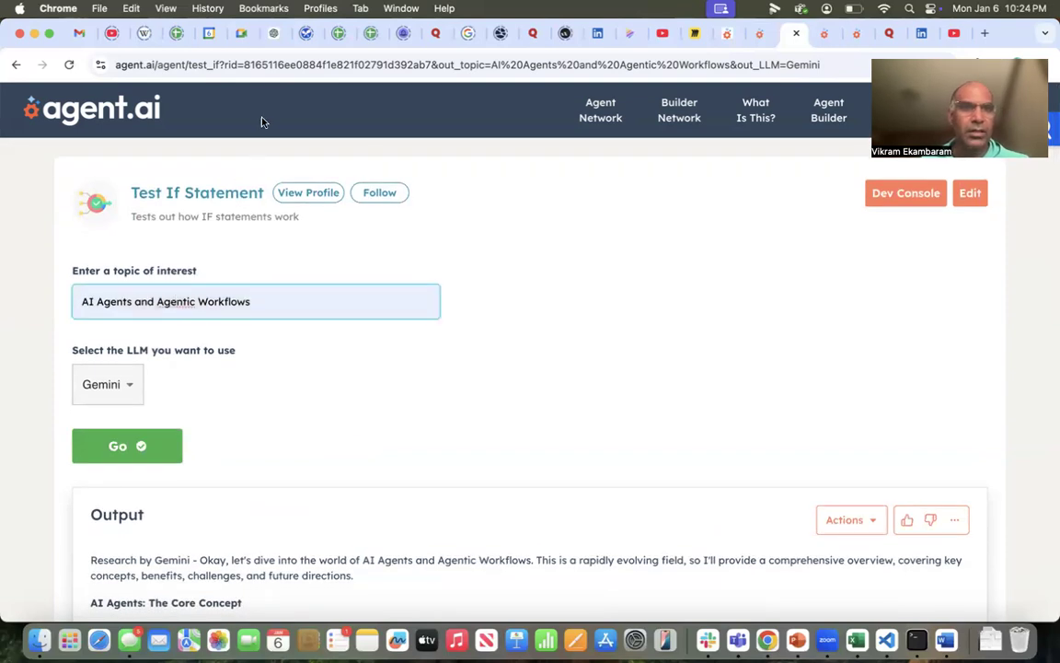
pyautogui.click(279, 64)
pyautogui.press('Return')
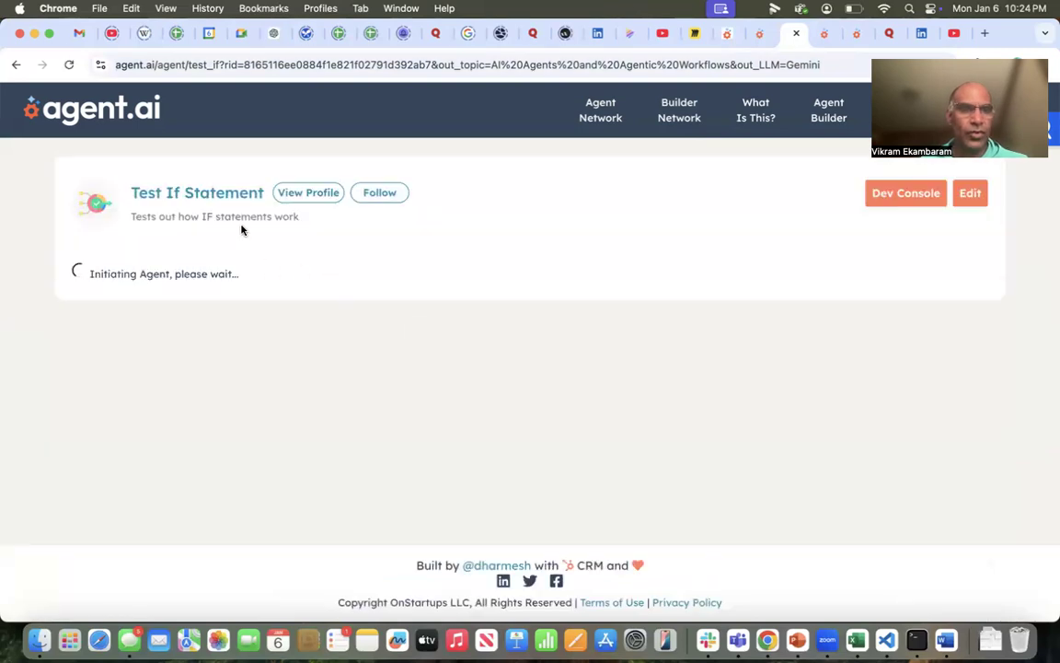
pyautogui.scroll(-2, 150, 296)
pyautogui.scroll(1, 257, 253)
pyautogui.scroll(1, 258, 253)
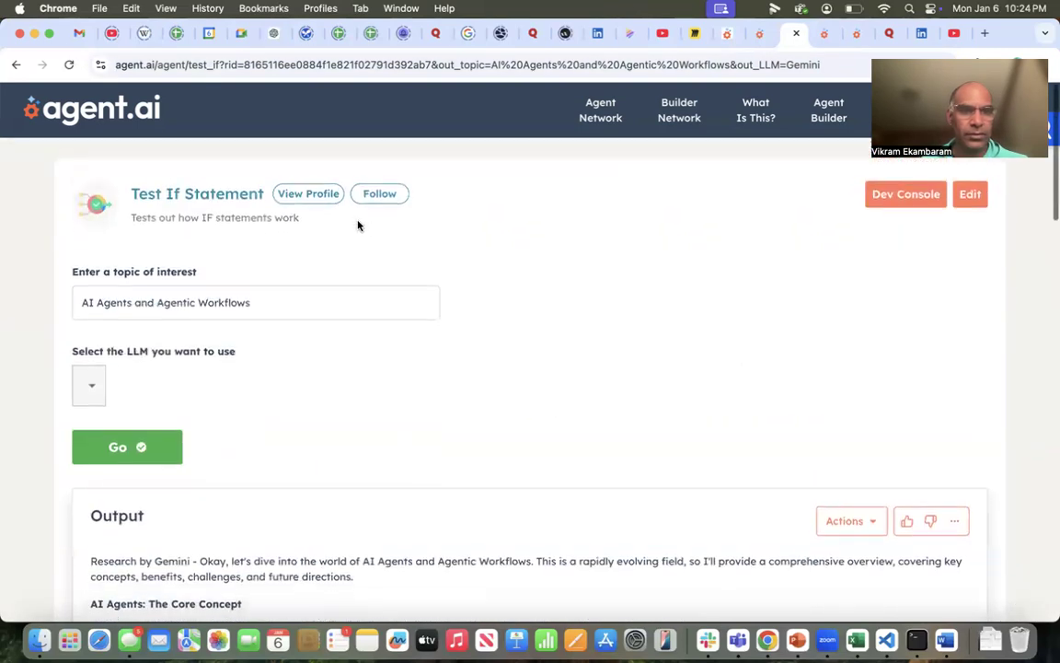
pyautogui.click(322, 197)
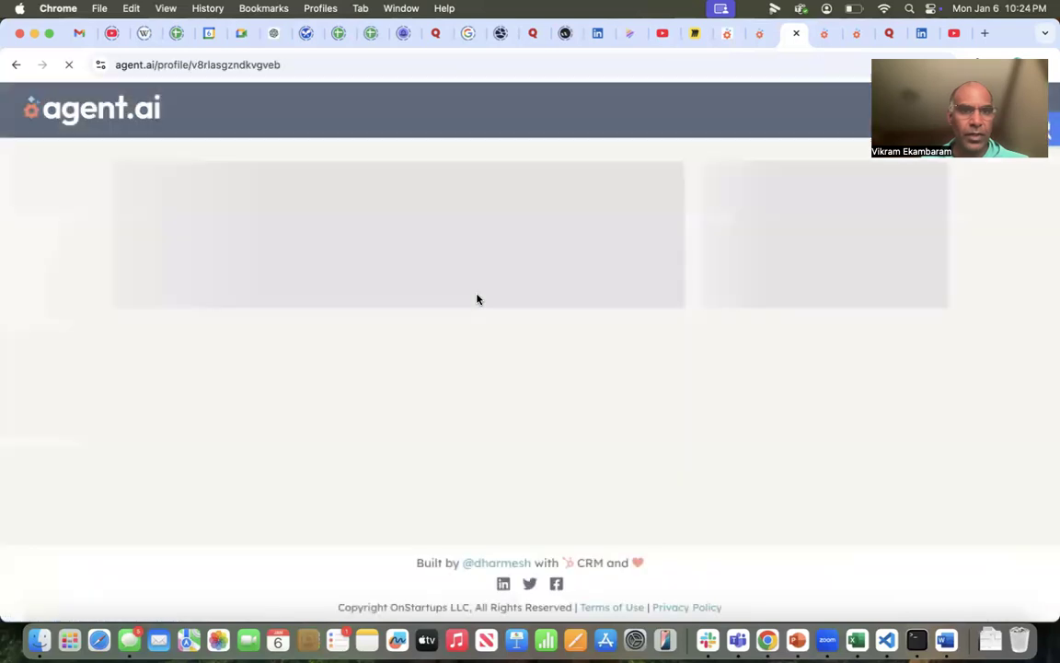
# Step: Open the Test If Statement agent from the profile and run it on the topic "AI Agents and Agentic Workflows" with OpenAI as the LLM
pyautogui.click(322, 509)
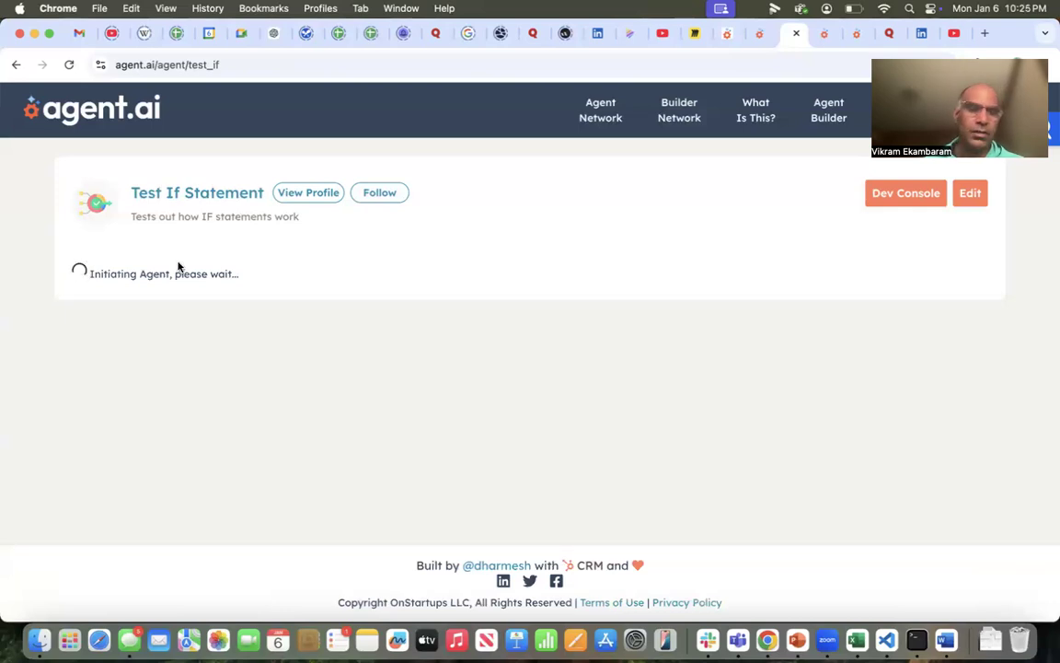
pyautogui.click(147, 302)
pyautogui.click(151, 341)
pyautogui.click(115, 360)
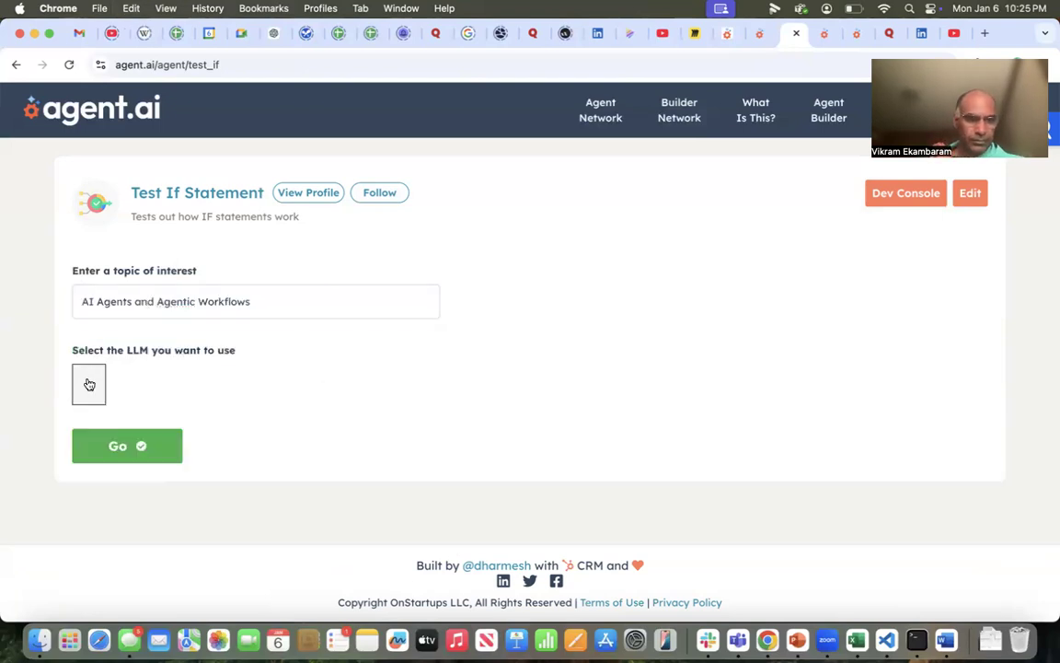
pyautogui.click(85, 386)
pyautogui.click(85, 421)
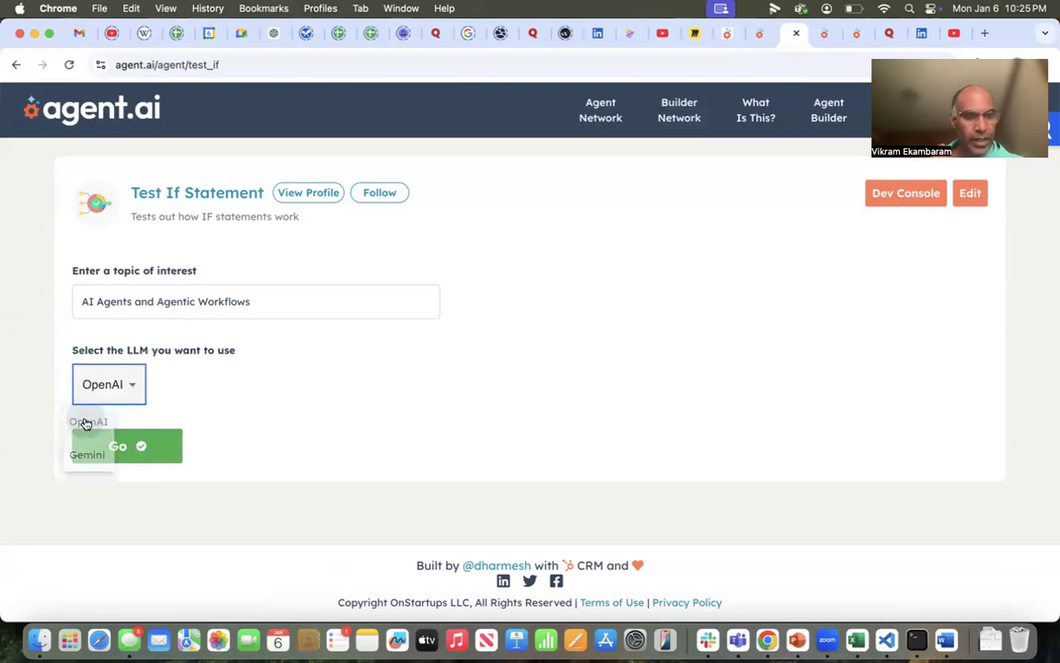
pyautogui.click(125, 447)
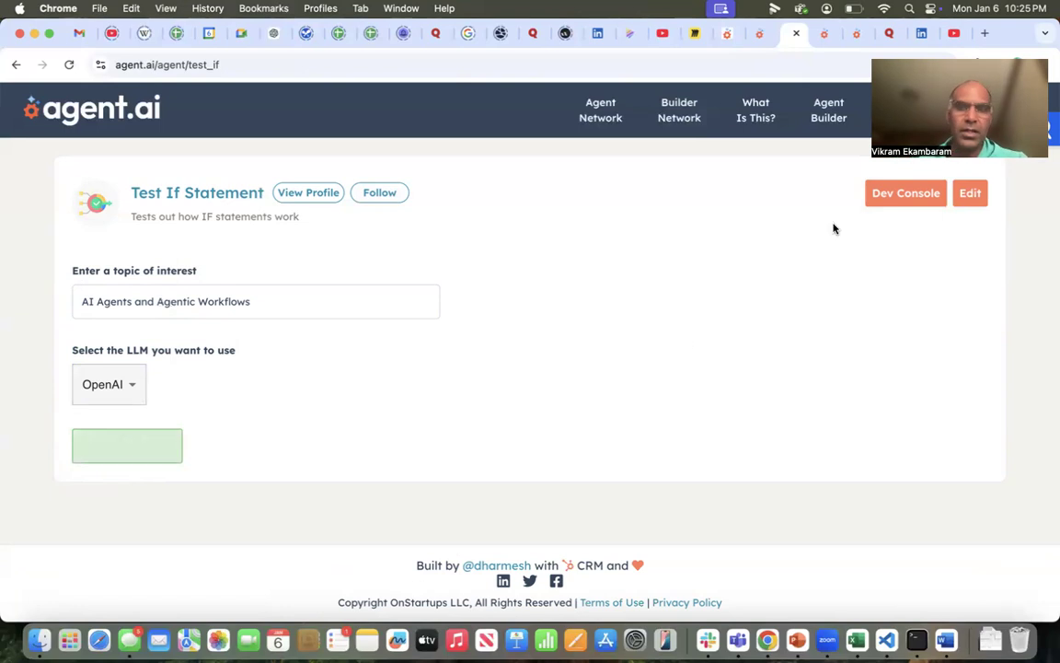
# Step: Open the run's debugger and inspect the details of step 2 Get User Input and step 3 If Condition
pyautogui.click(890, 194)
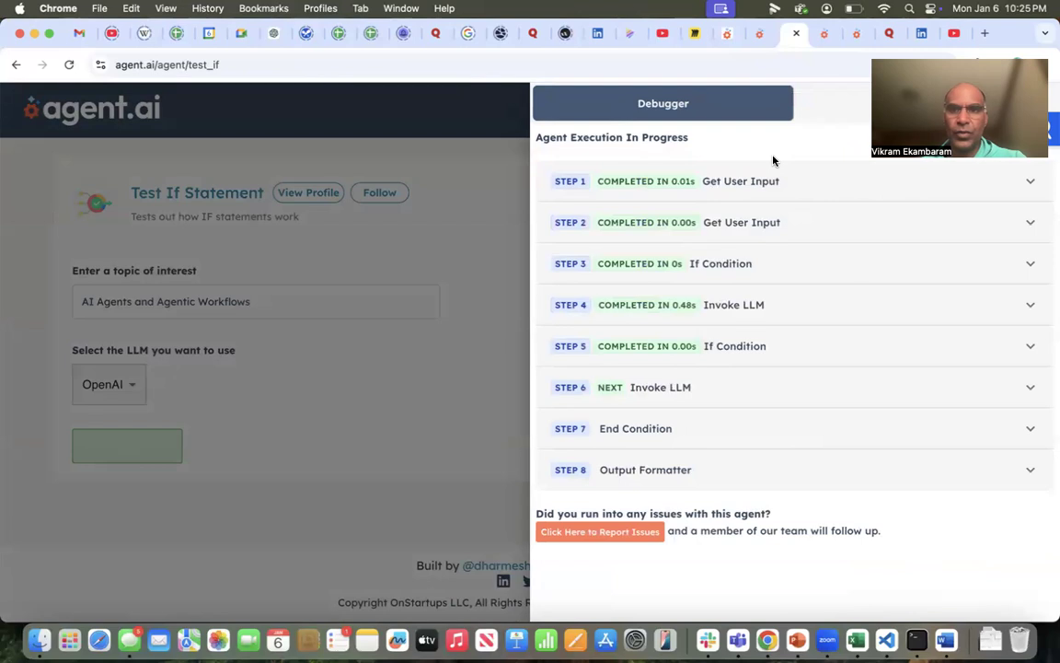
pyautogui.click(747, 222)
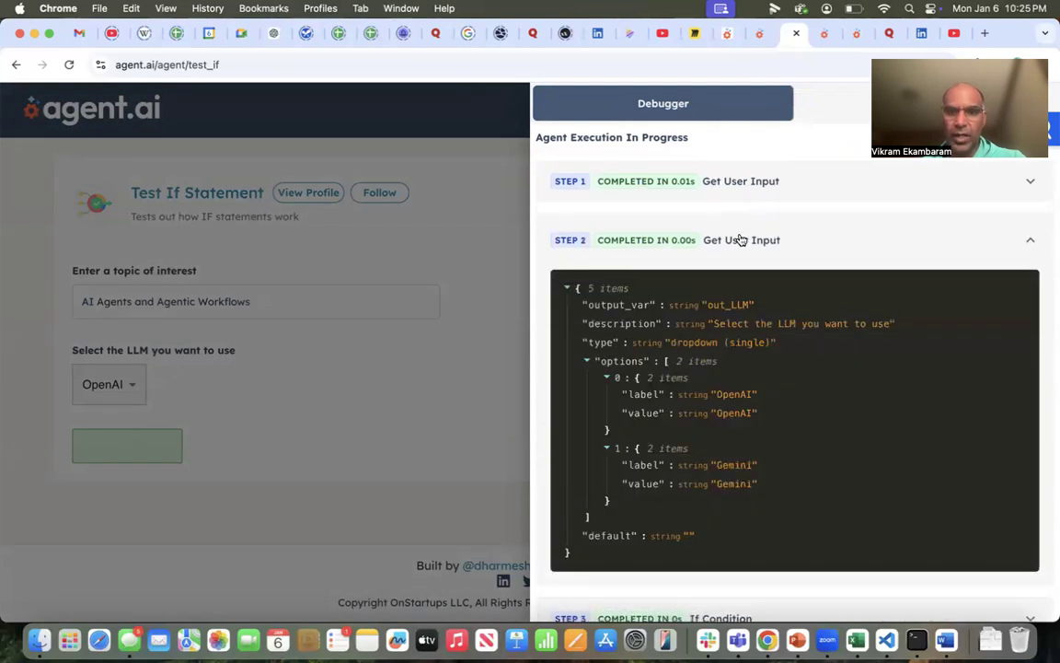
pyautogui.click(741, 239)
pyautogui.click(745, 265)
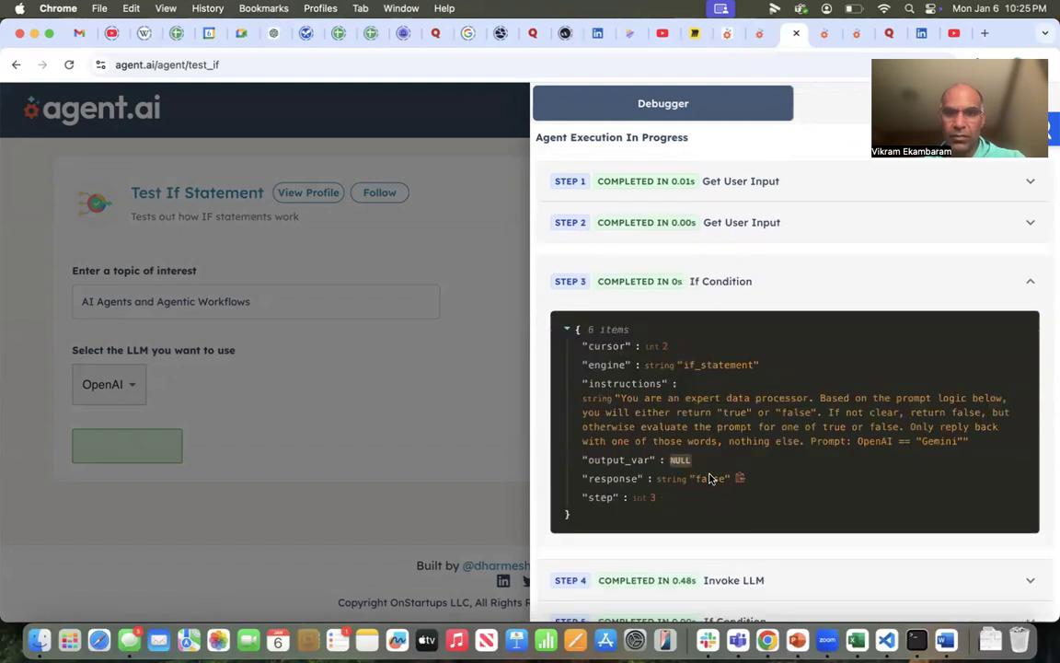
pyautogui.click(784, 276)
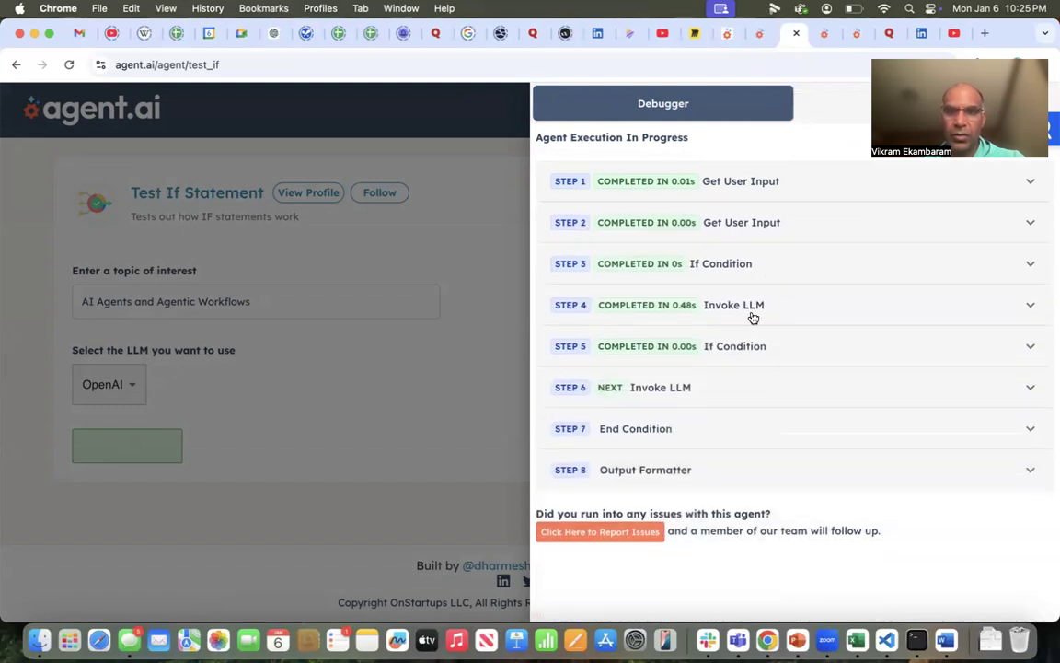
# Step: Inspect the debugger details of step 5 If Condition and step 4 Invoke LLM, then collapse both
pyautogui.click(736, 356)
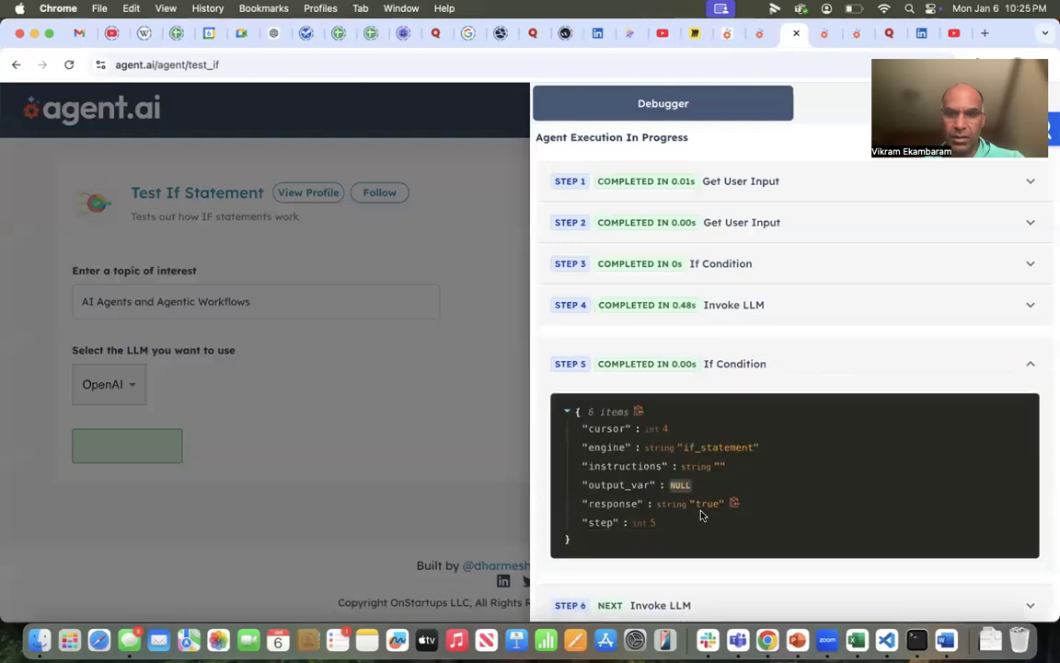
pyautogui.click(762, 316)
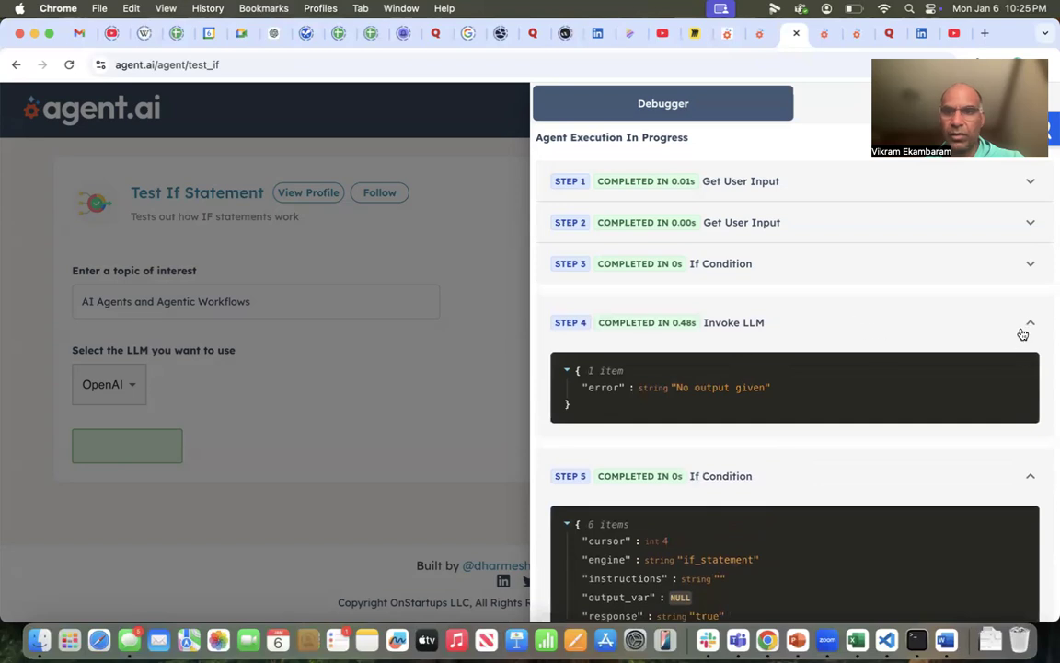
pyautogui.click(1026, 329)
pyautogui.click(1029, 368)
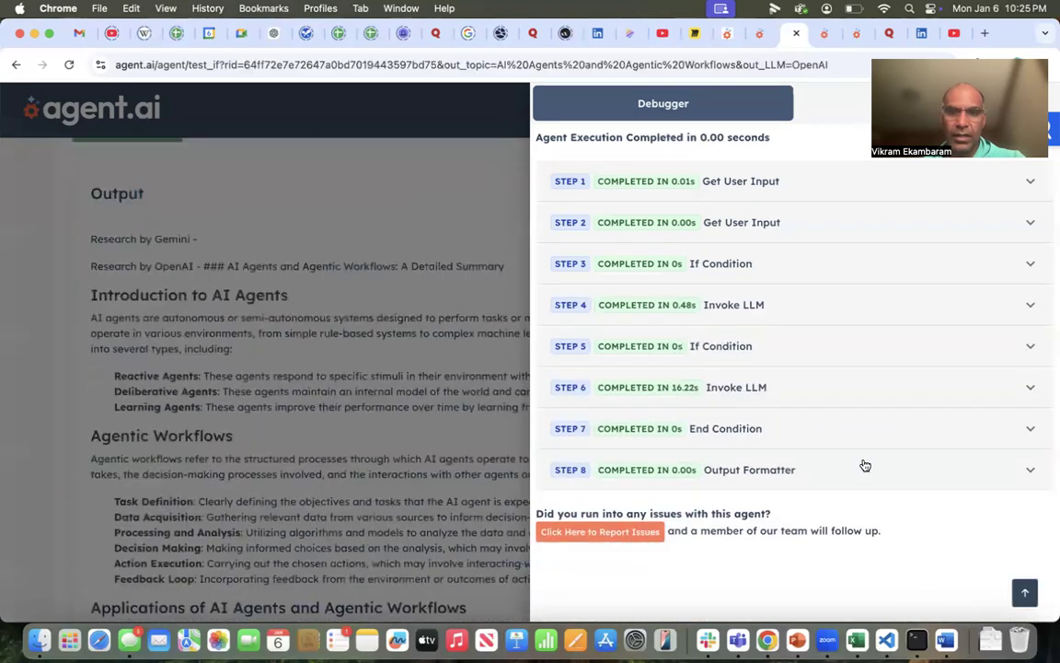
# Step: Close the debugger, read the OpenAI run's output through to its conclusion, and return to the input form
pyautogui.click(313, 338)
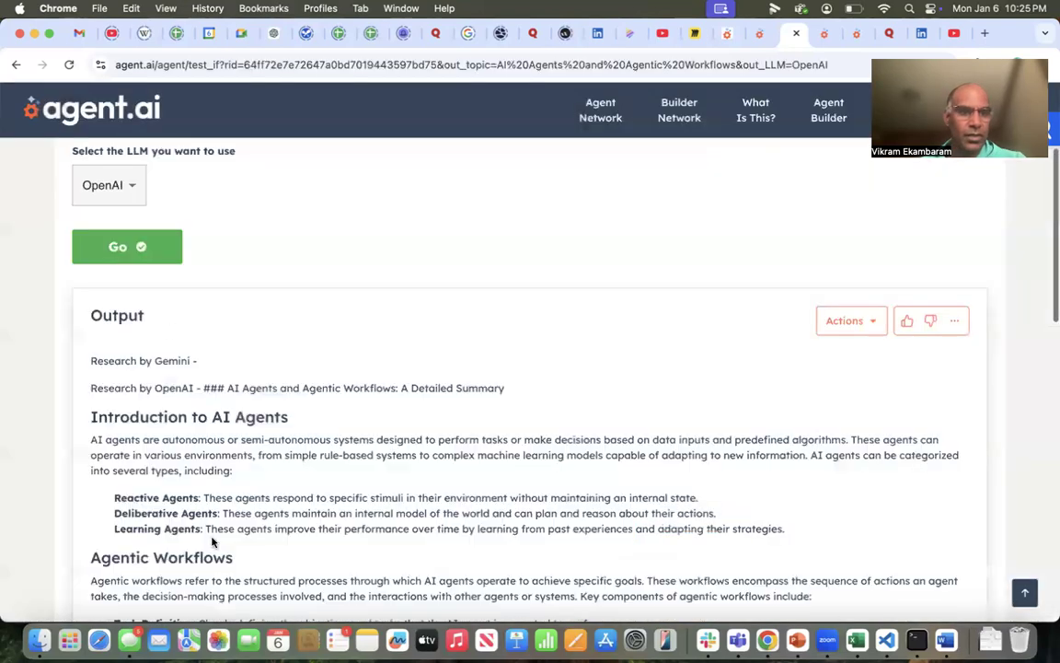
pyautogui.scroll(1, 208, 416)
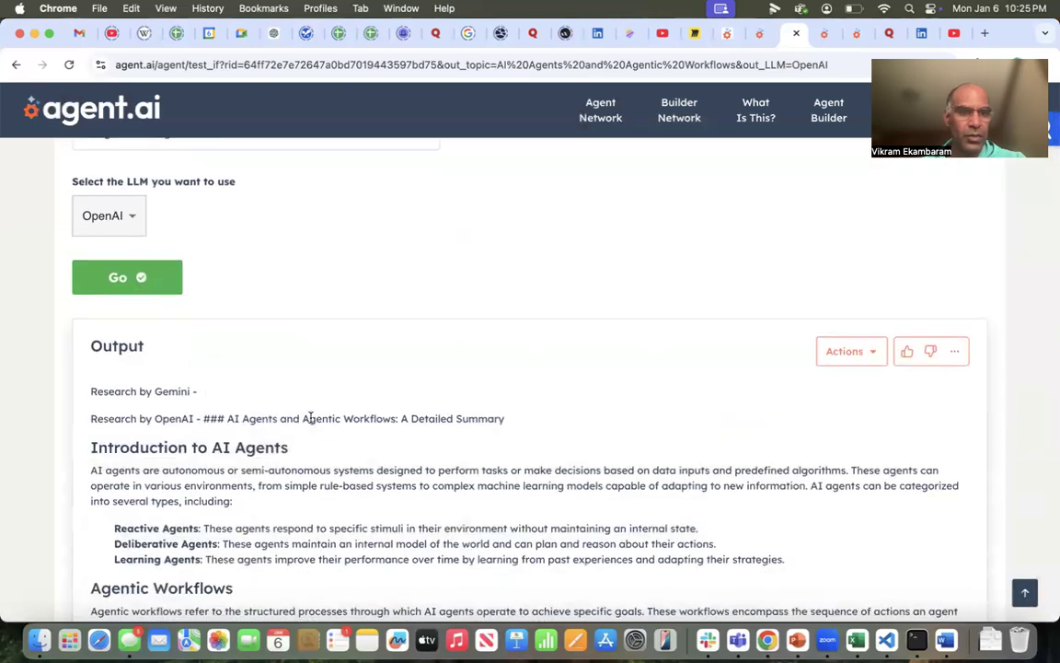
pyautogui.scroll(-15, 334, 456)
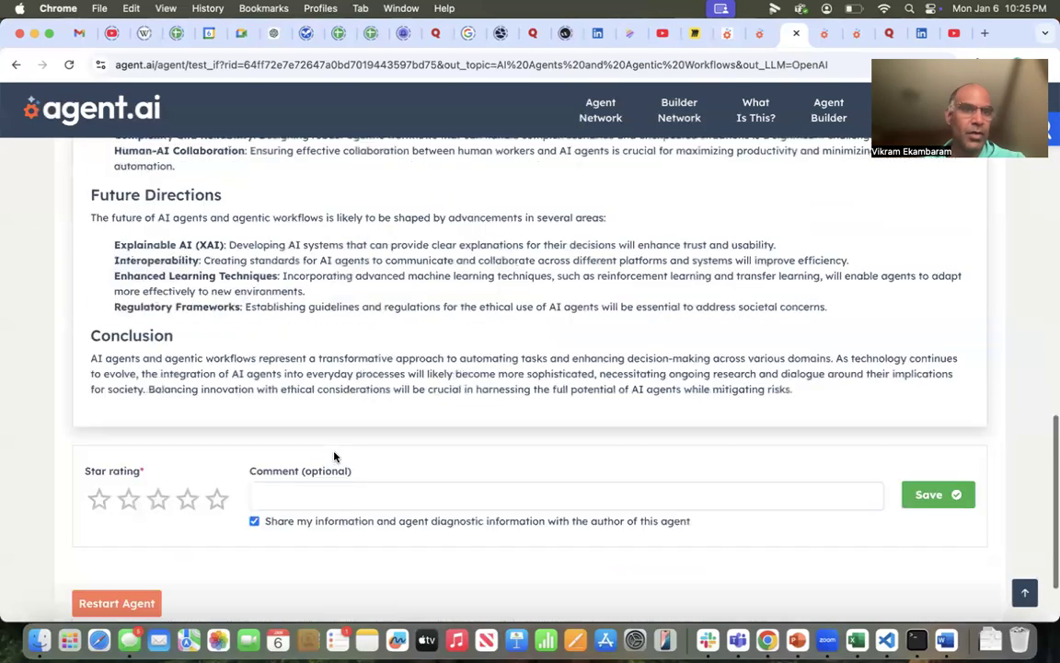
pyautogui.scroll(5, 391, 346)
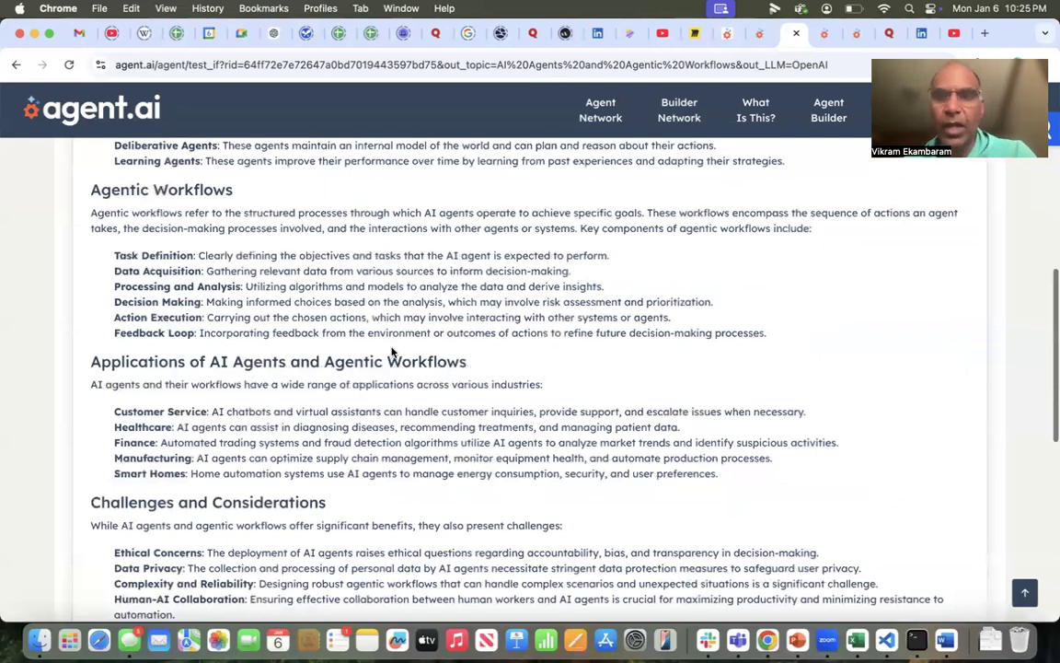
pyautogui.scroll(6, 391, 350)
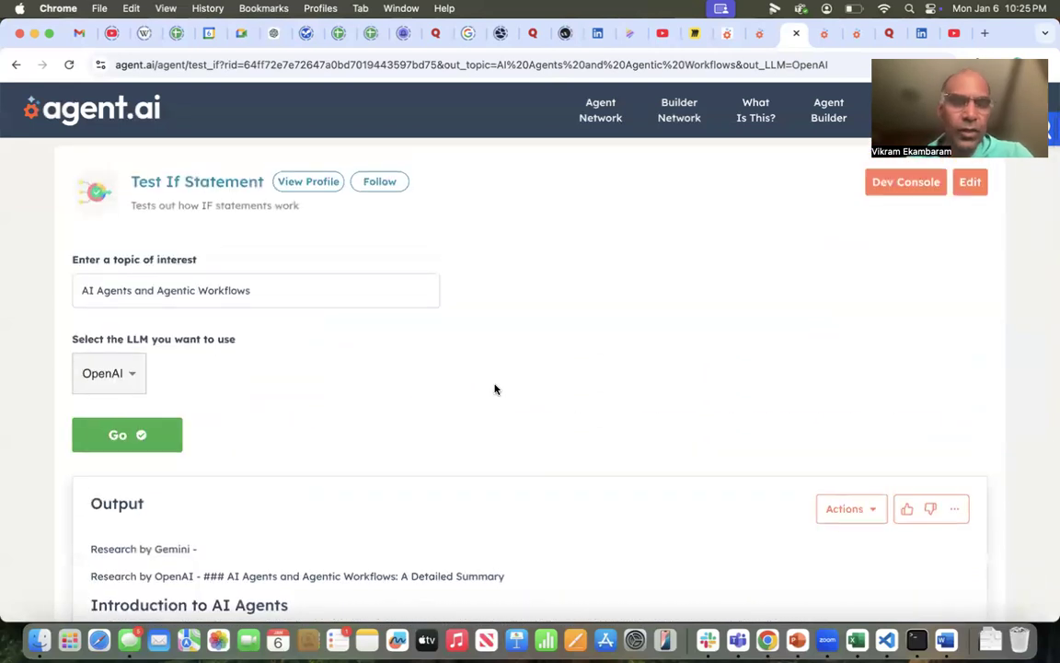